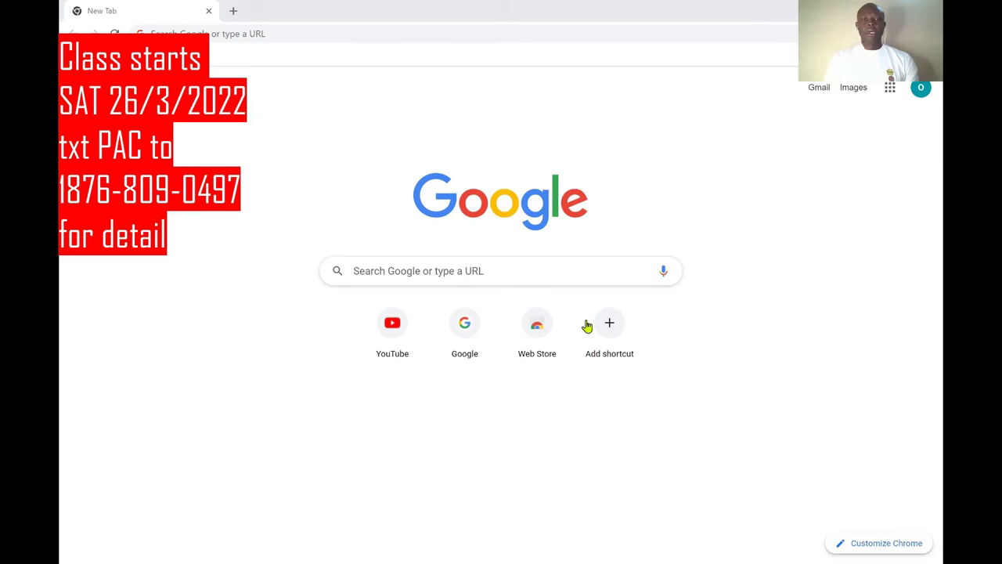
- Search Google for "jmmb" and open the JMMB Group Jamaica website
click(500, 271)
text(jmb)
key(BackSpace)
key(BackSpace)
key(BackSpace)
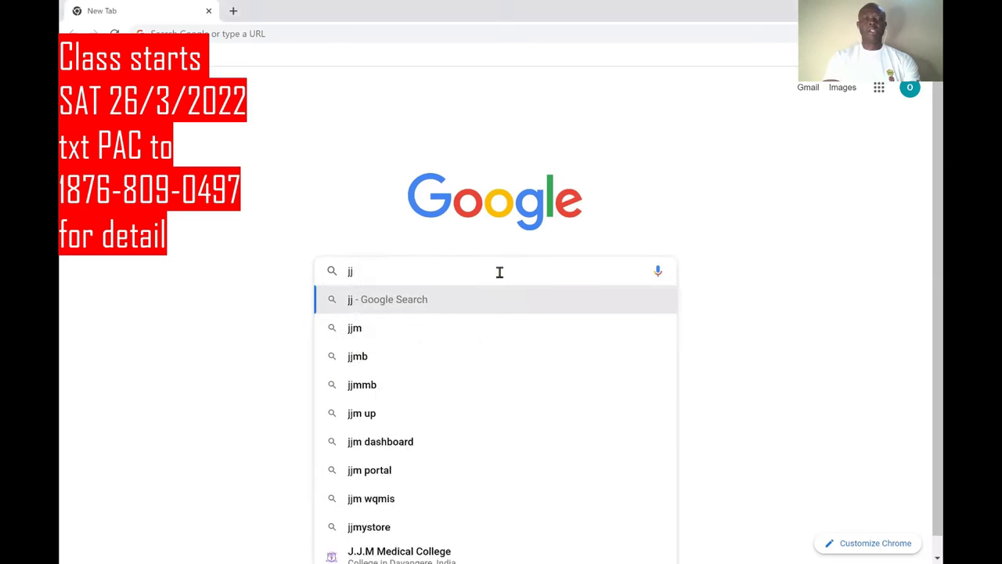
text(jmmb)
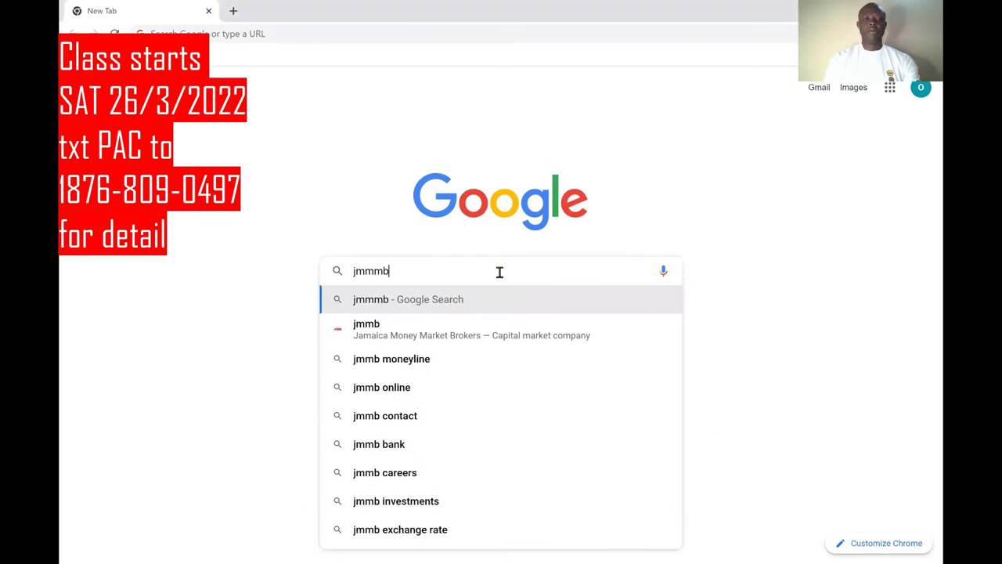
key(BackSpace)
text(b)
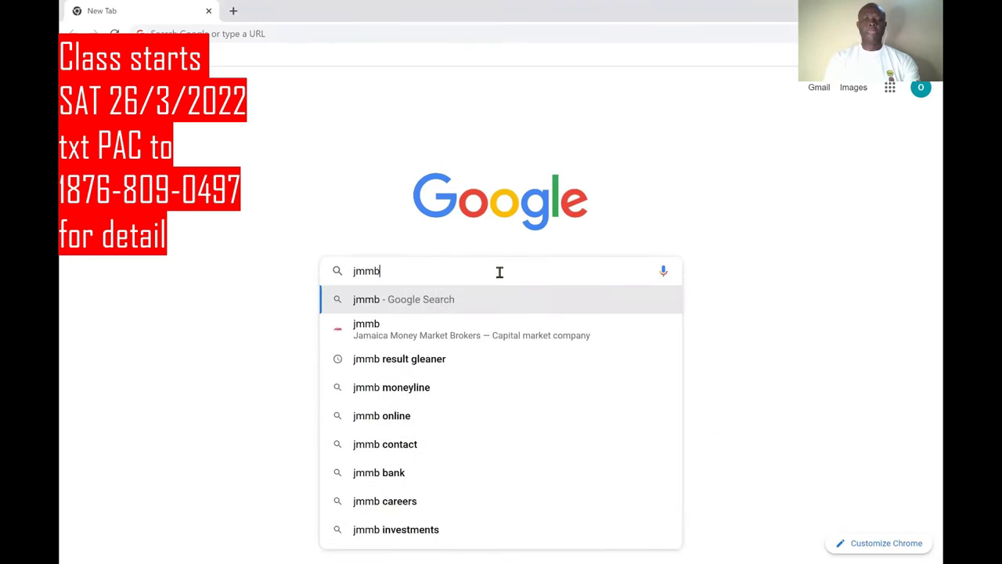
key(Return)
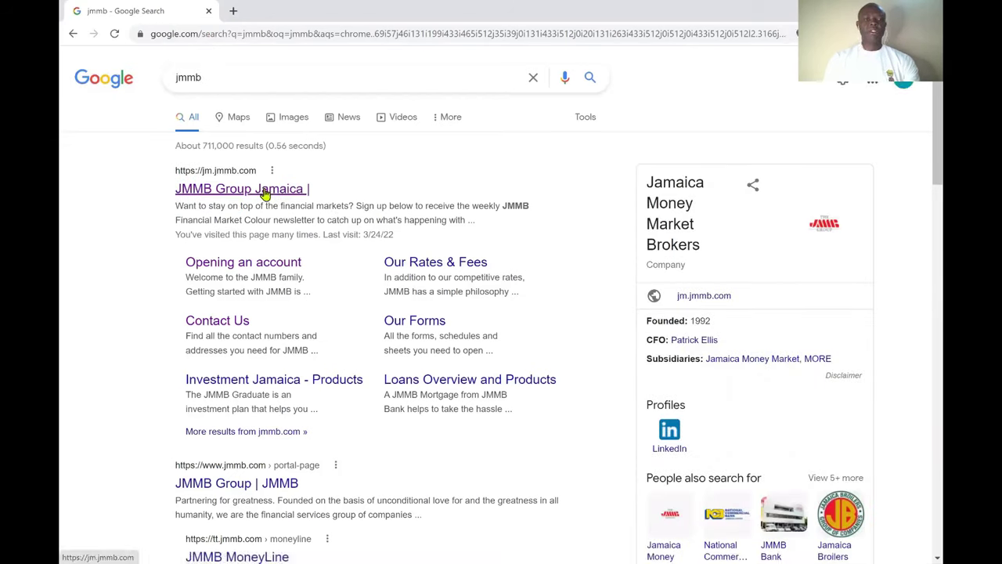
click(276, 191)
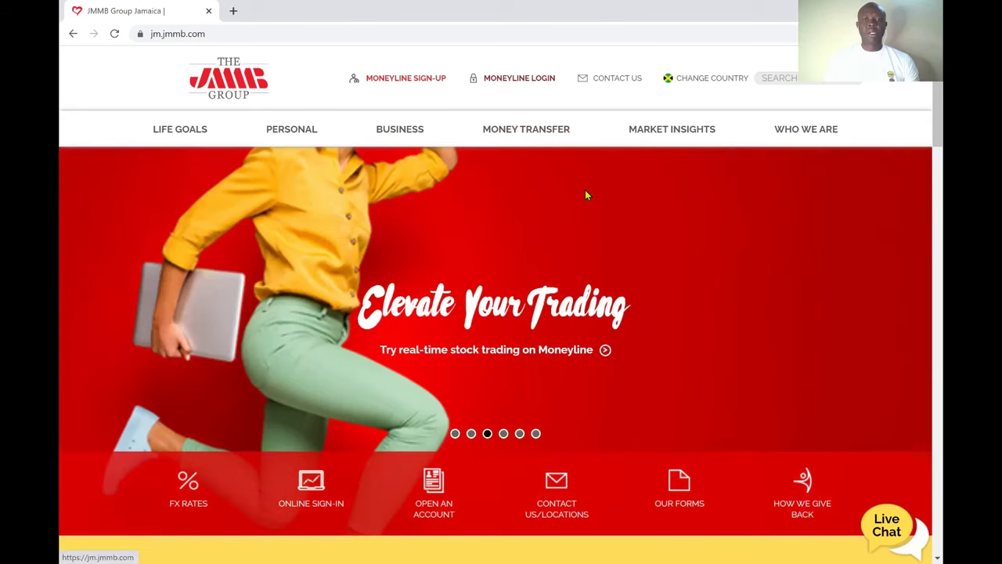
- Reach the Personal Moneyline login page for JMMB Investments (Jamaica) and activate the user name field
click(518, 82)
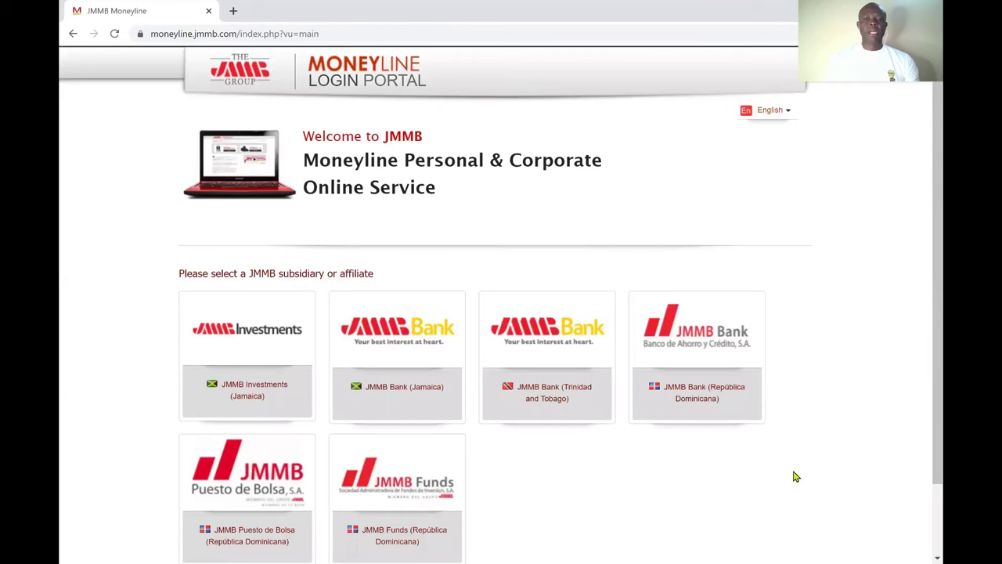
scroll(924, 344, down, 1)
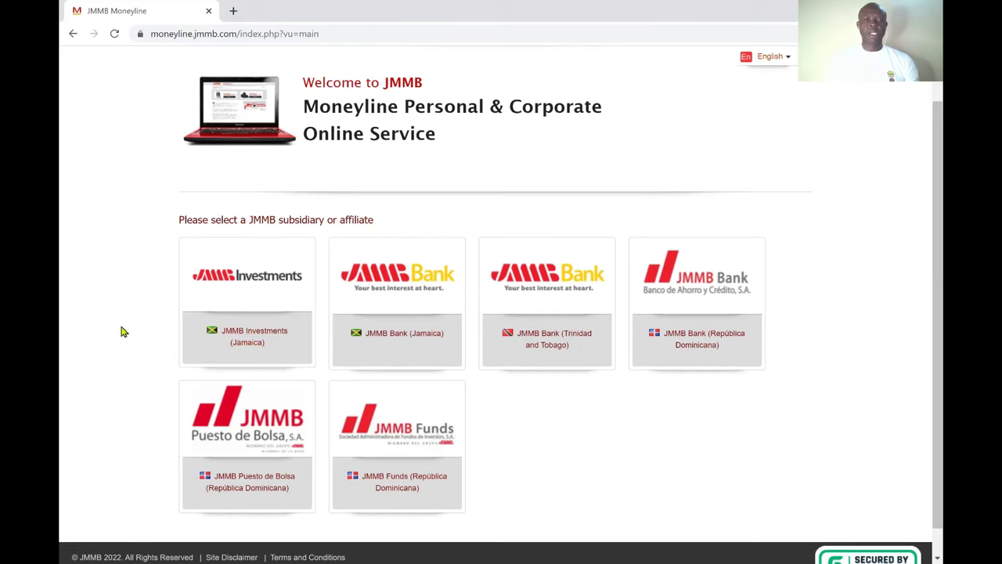
click(245, 338)
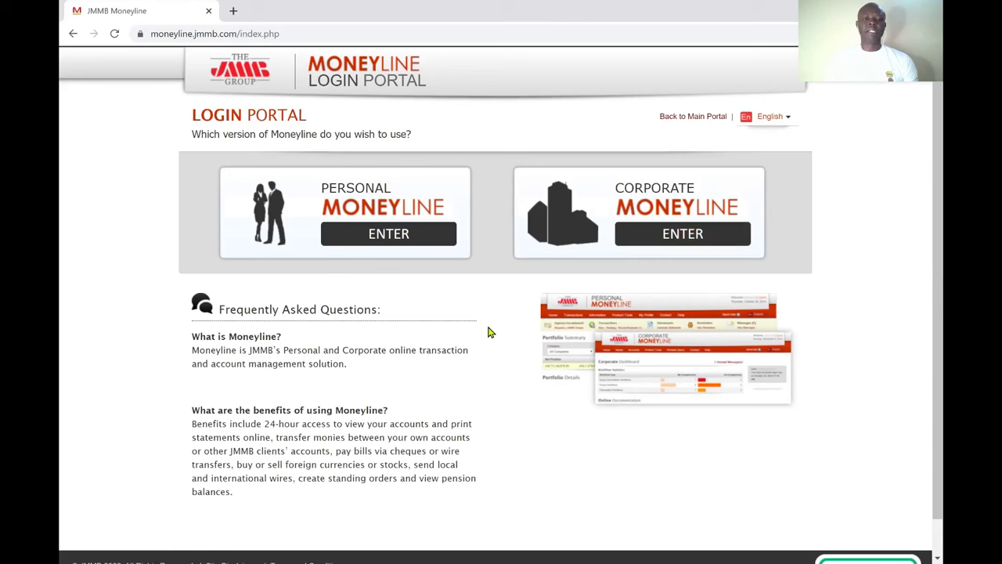
click(407, 240)
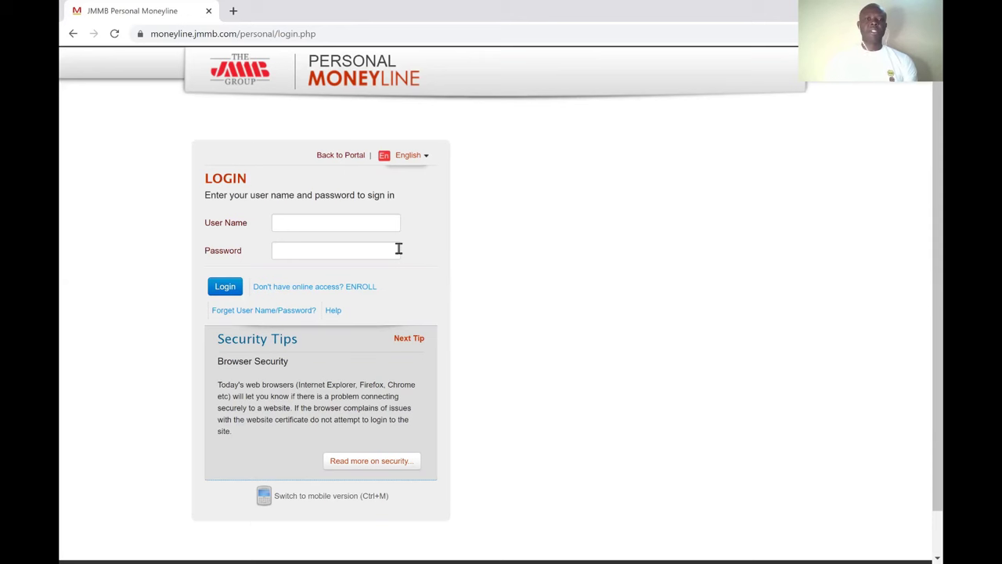
click(358, 225)
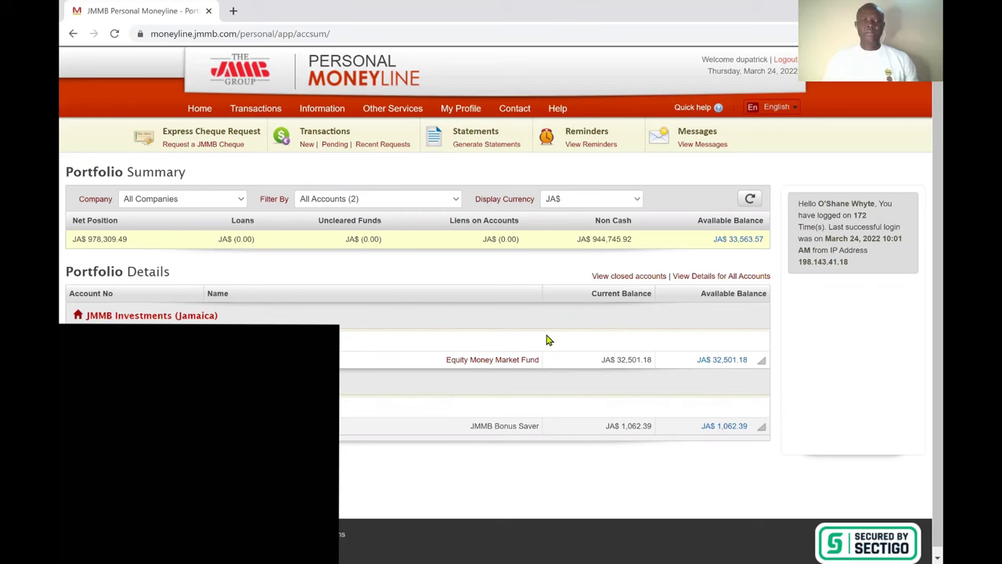
- Open the stock orders page, continue to the Stock Market Summary and review the Jamaica Stock Exchange market activity
mouse_move(265, 106)
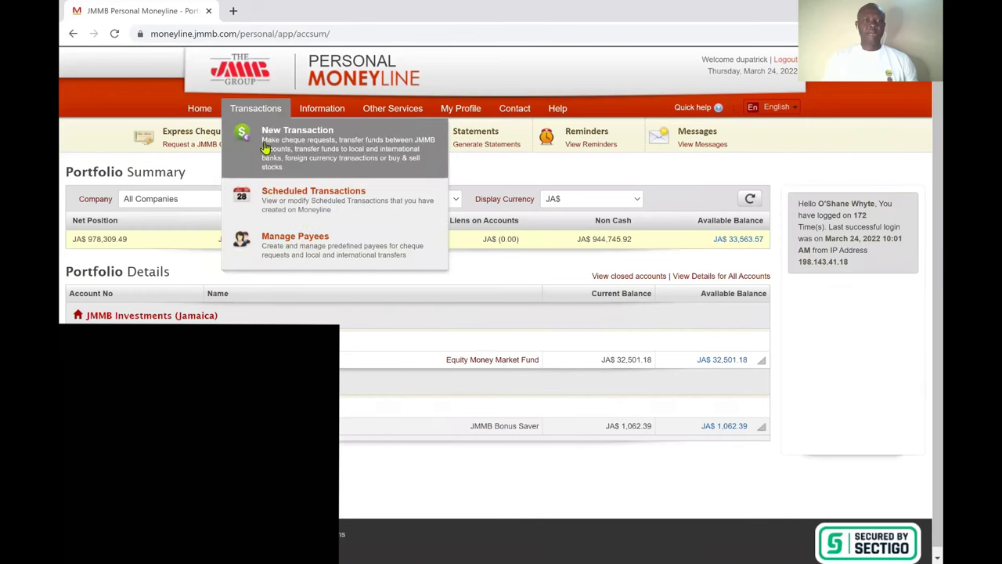
mouse_move(384, 106)
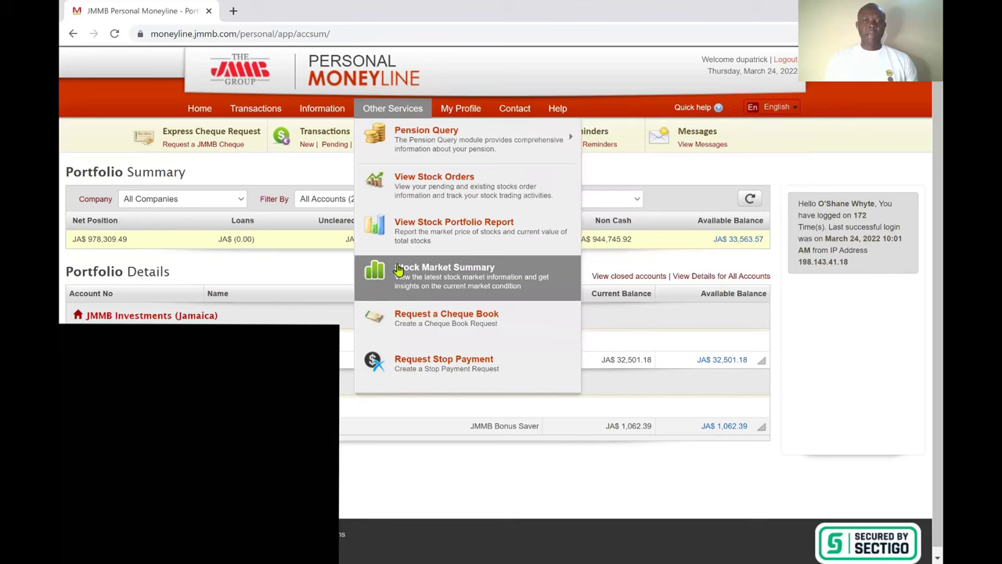
click(385, 185)
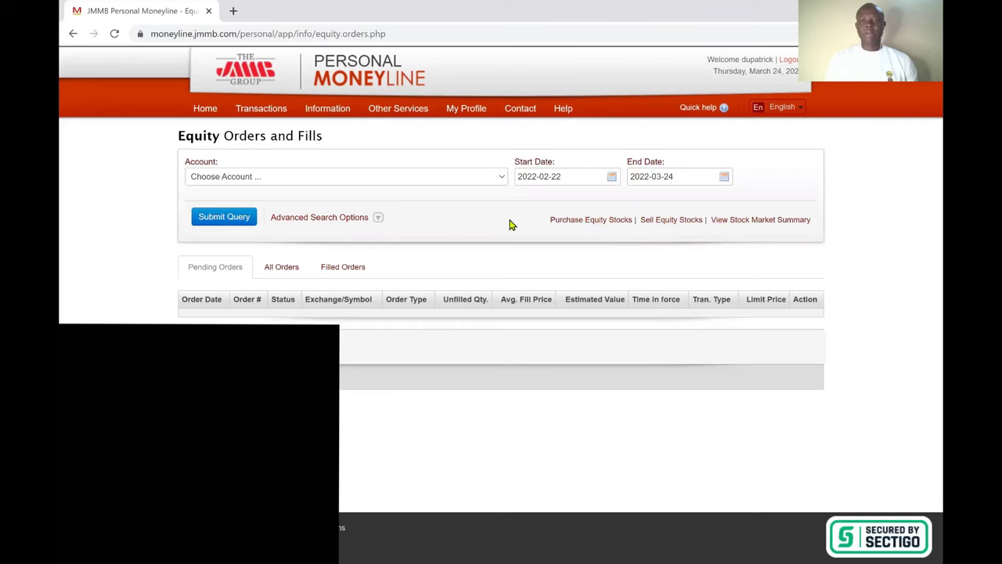
click(734, 223)
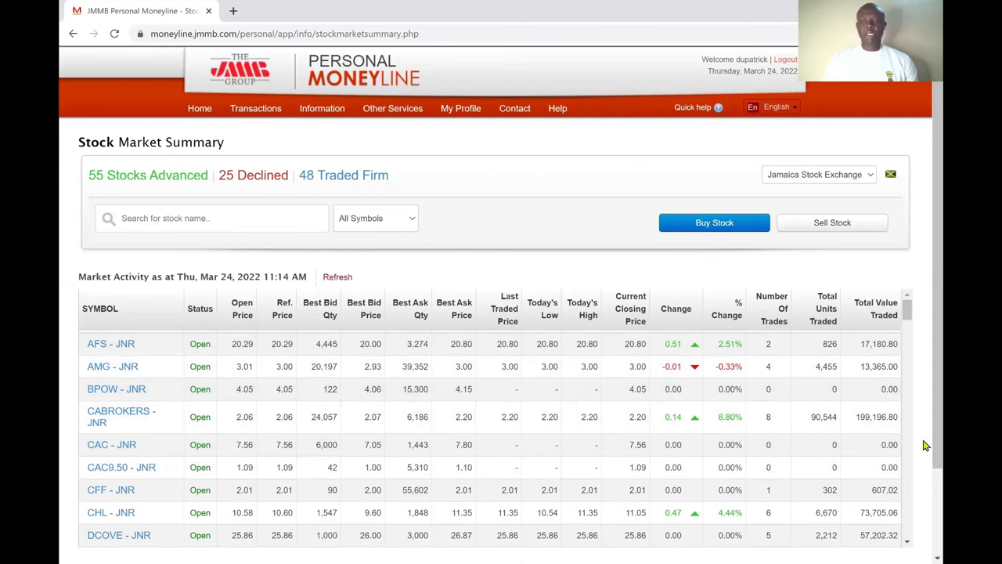
scroll(925, 446, down, 1)
scroll(925, 452, down, 2)
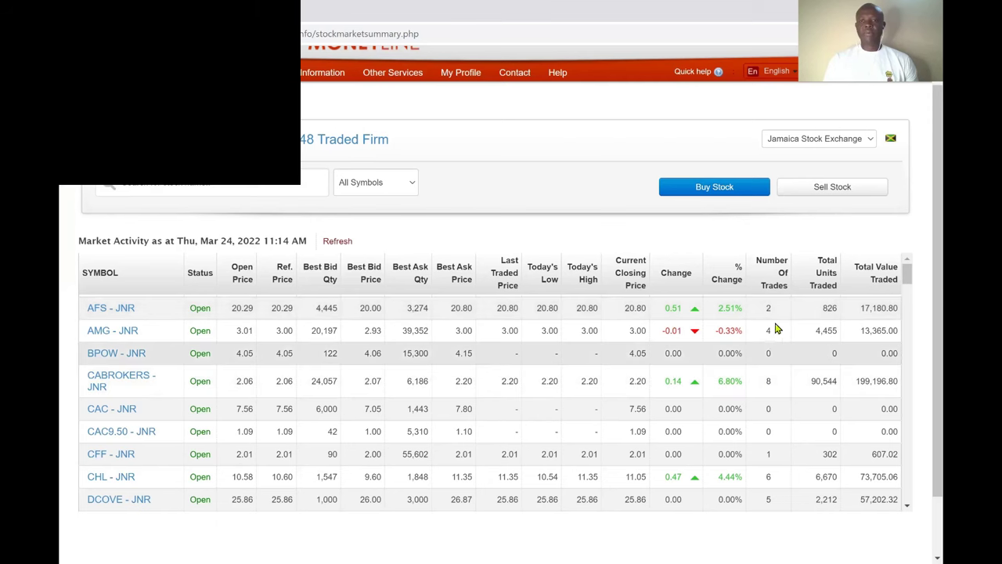
- Start a stock purchase from the Stock Market Summary and check the accounts available for the order
click(734, 191)
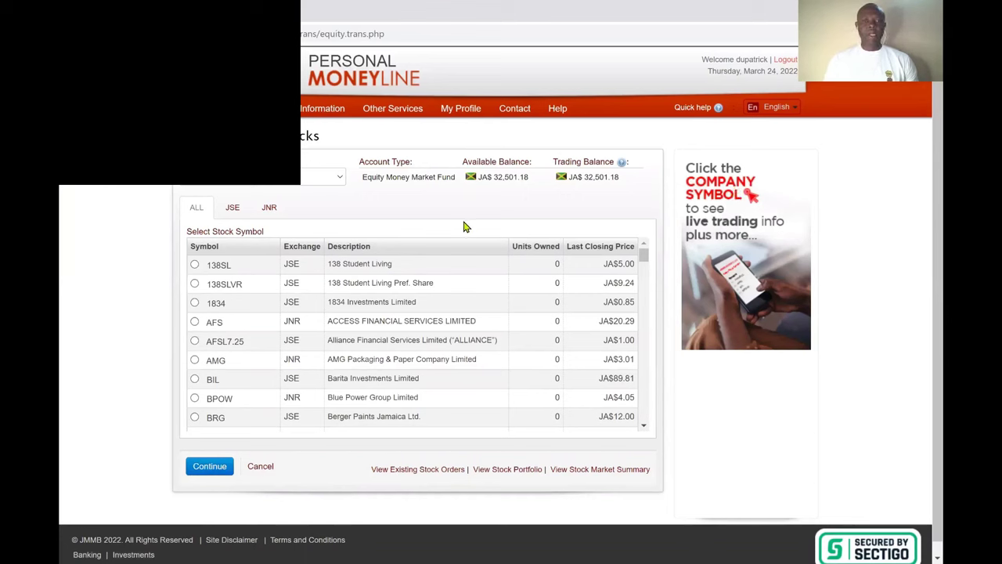
click(341, 179)
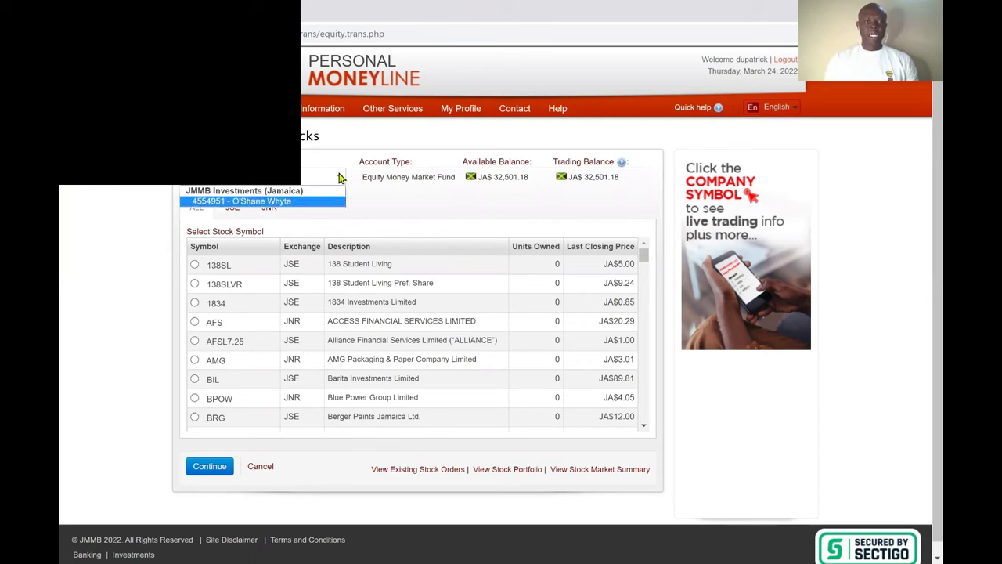
click(338, 178)
click(338, 178)
click(382, 202)
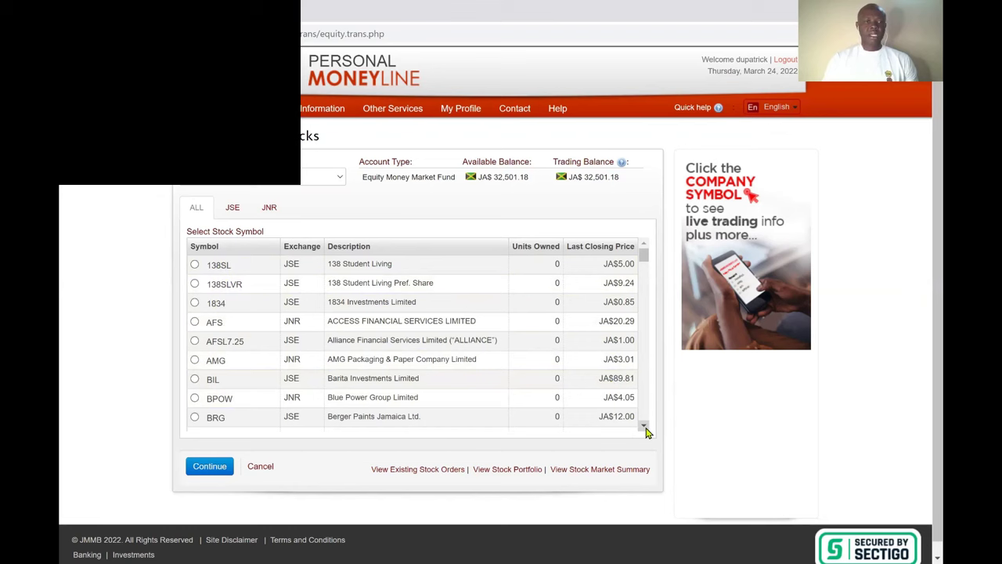
- Browse the purchasable stocks in the complete list, then compare the JSE and JNR market lists
drag(645, 428, 645, 427)
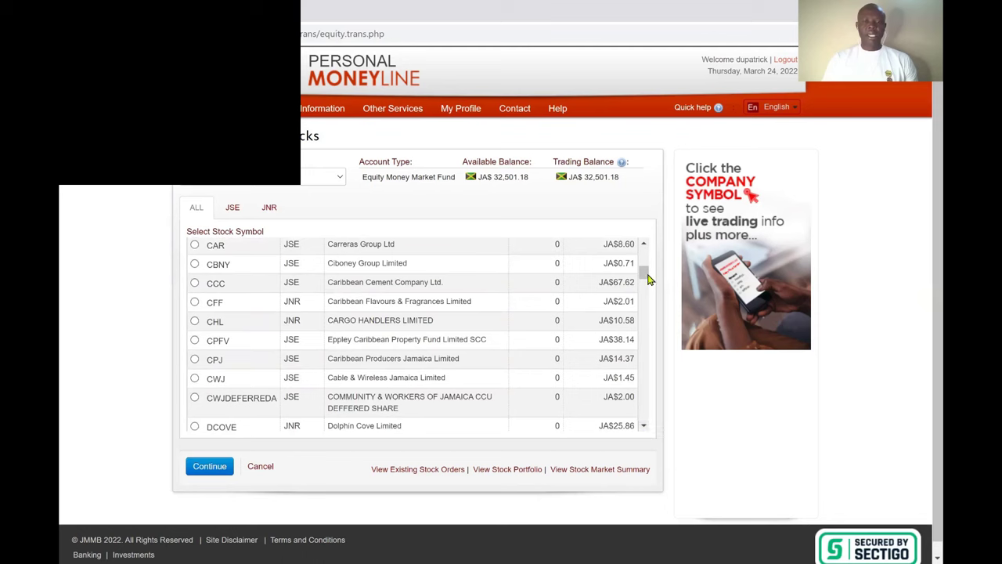
drag(643, 278, 640, 249)
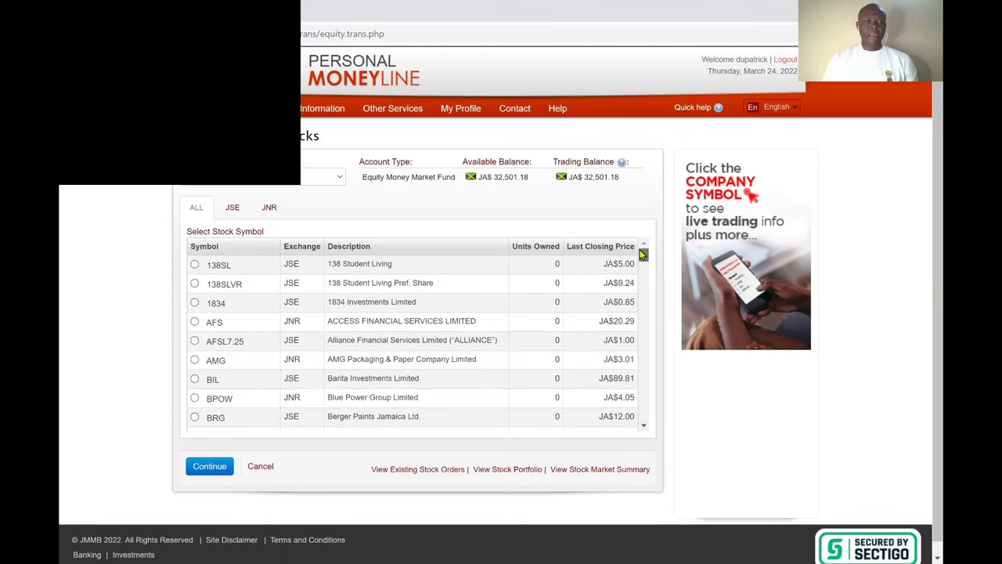
click(234, 212)
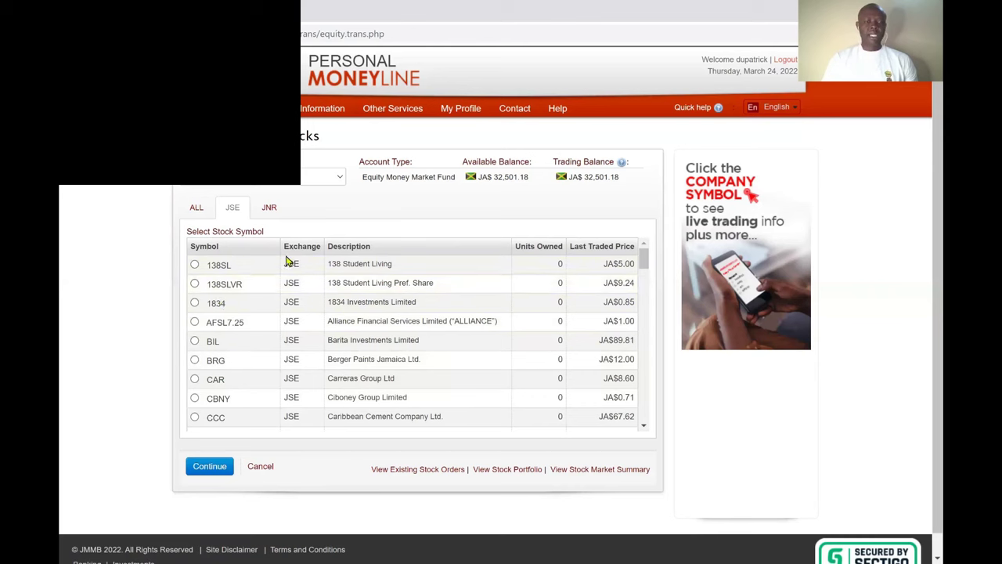
click(270, 208)
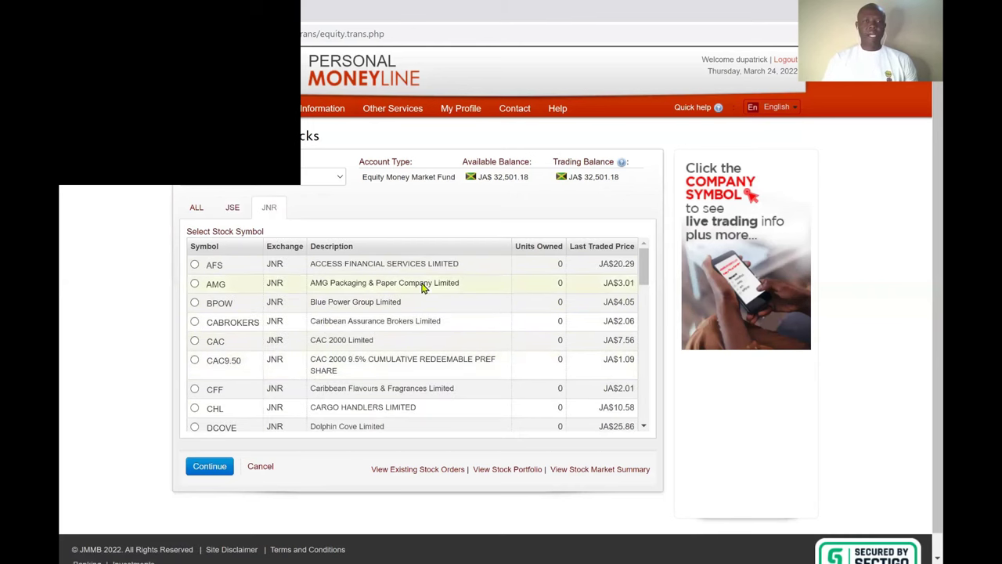
click(231, 209)
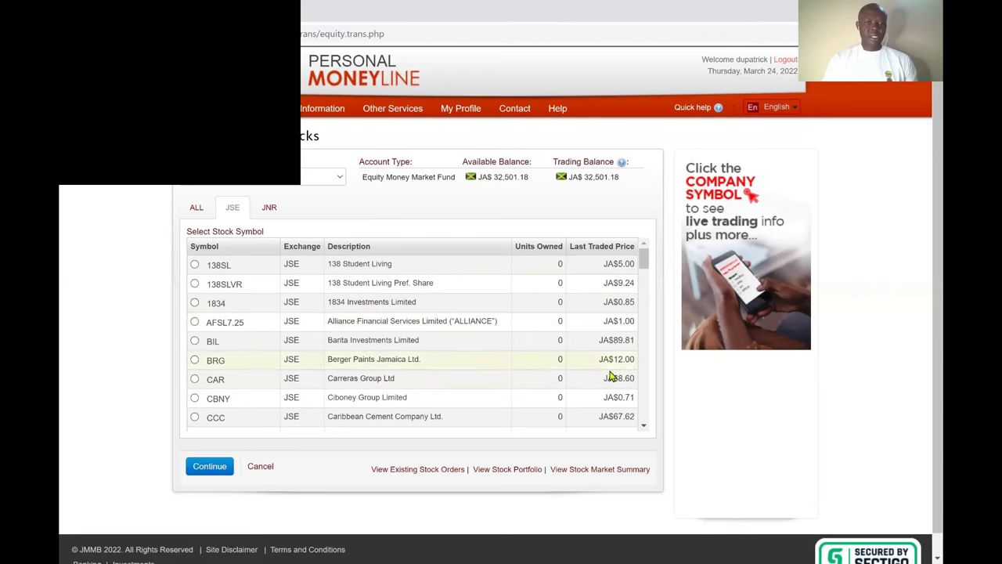
mouse_move(642, 267)
mouse_down()
mouse_move(645, 374)
mouse_move(644, 258)
mouse_up()
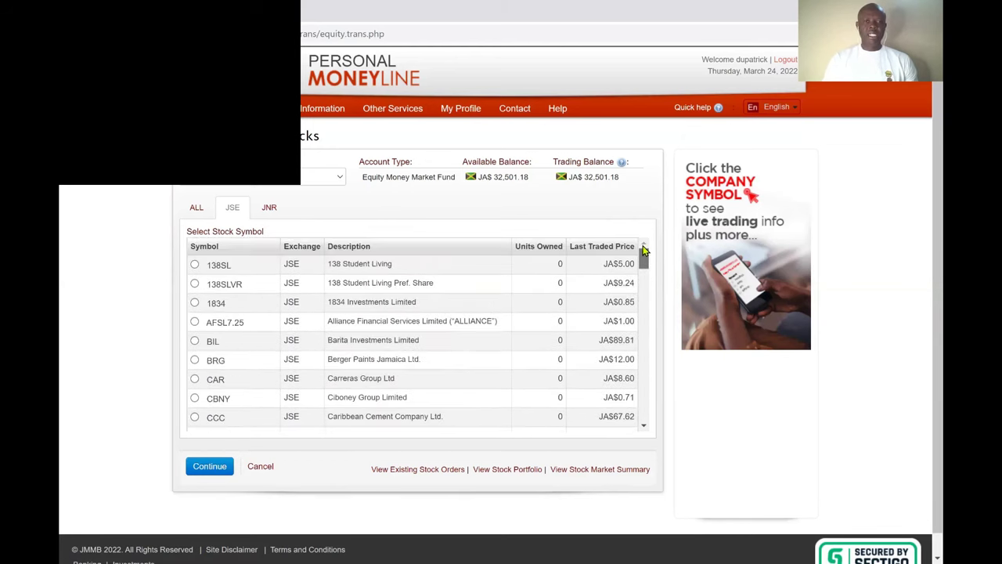
click(268, 208)
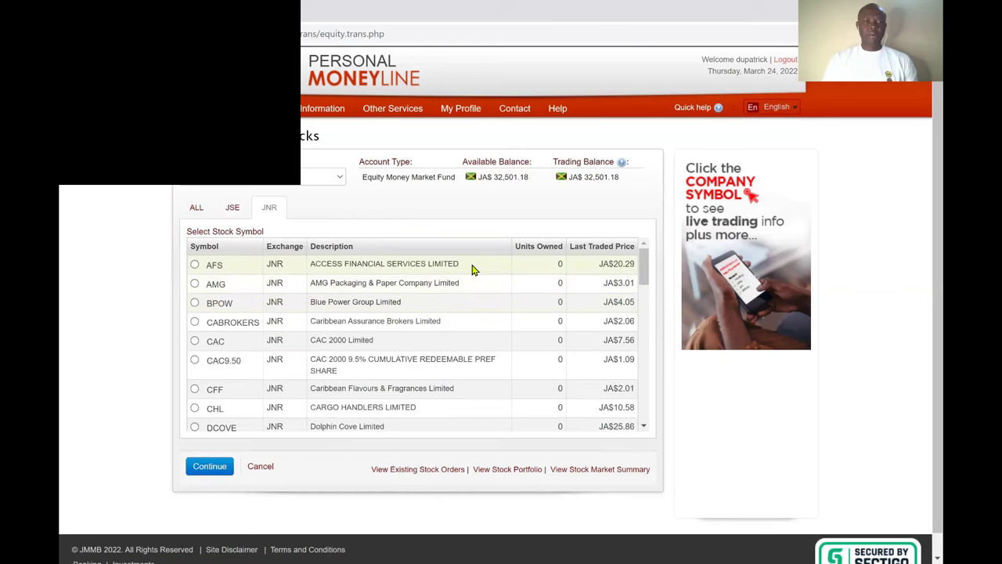
mouse_move(645, 264)
mouse_down()
mouse_move(649, 293)
mouse_move(647, 247)
mouse_up()
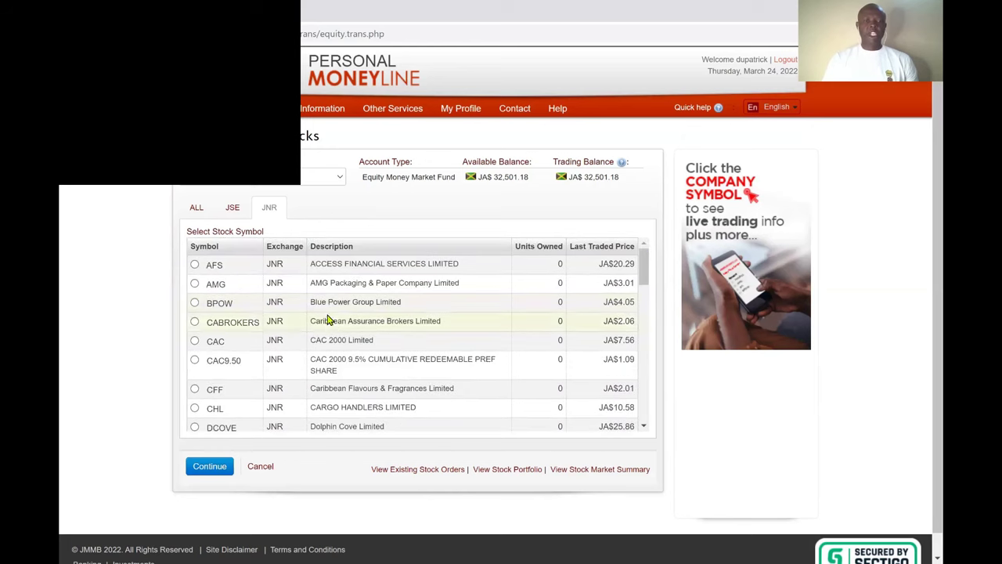
- Browse the JSE stock list from its start to the JMMB Group entries, checking symbols, units owned and last traded prices
click(231, 208)
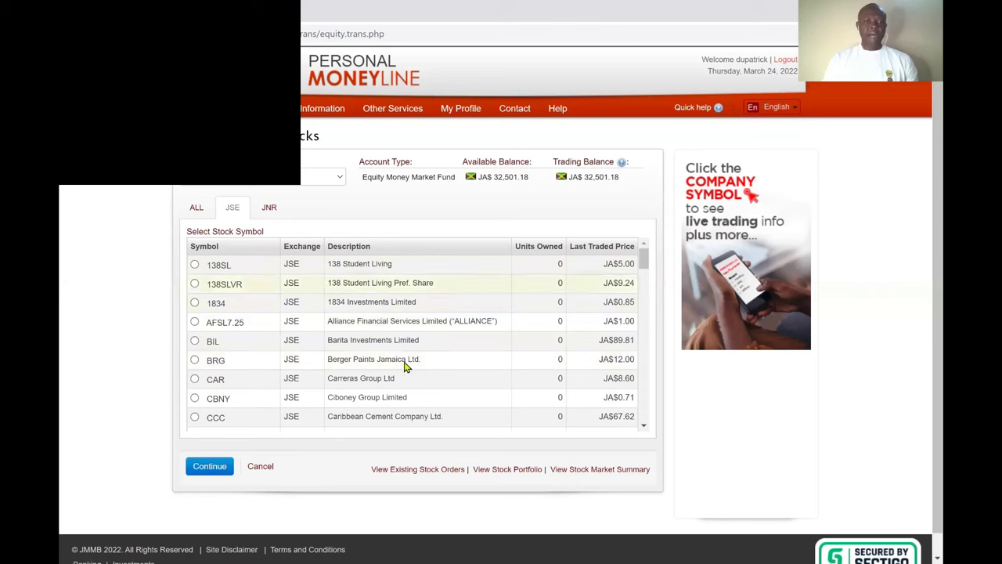
click(643, 429)
click(643, 429)
click(644, 429)
click(643, 429)
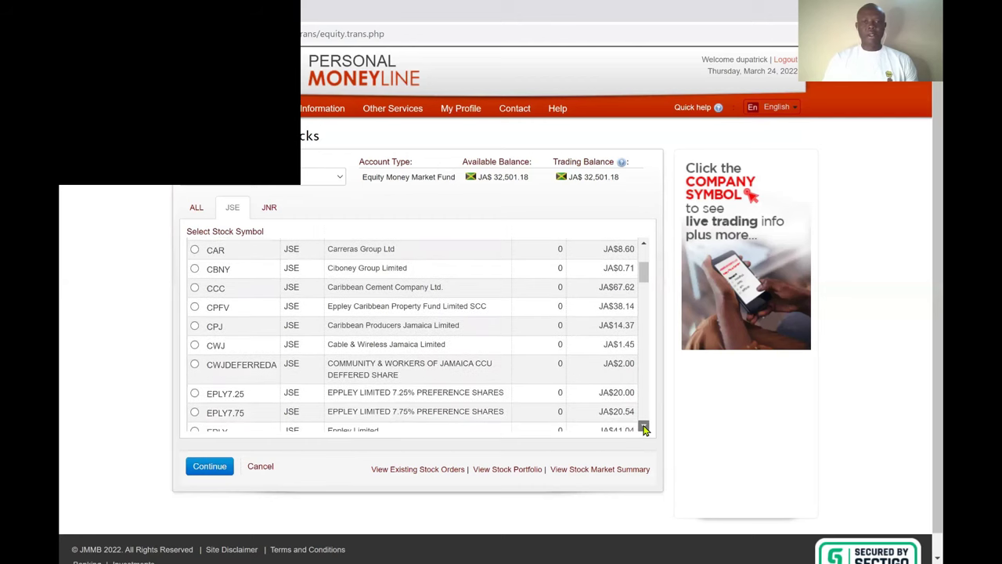
click(644, 429)
click(644, 429)
click(643, 429)
click(643, 429)
click(643, 429)
click(643, 429)
click(644, 429)
click(643, 429)
click(643, 429)
click(644, 428)
click(644, 429)
click(644, 429)
click(643, 428)
click(643, 429)
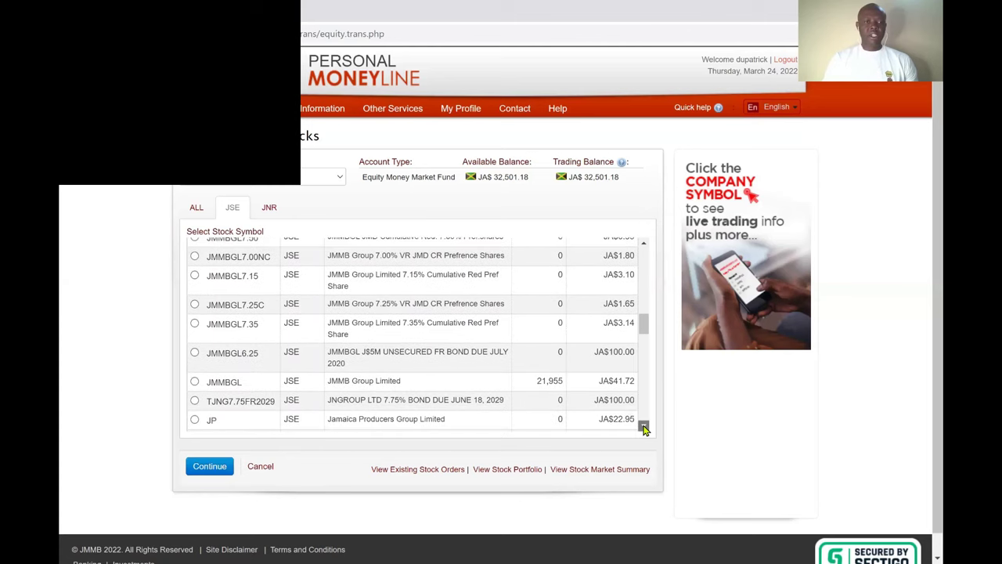
click(643, 244)
click(644, 244)
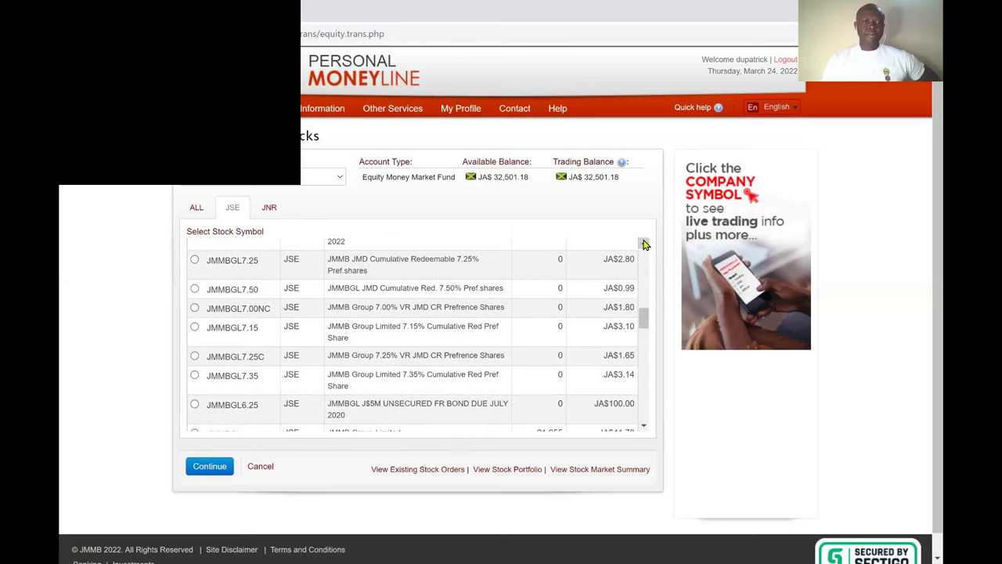
click(643, 244)
click(643, 244)
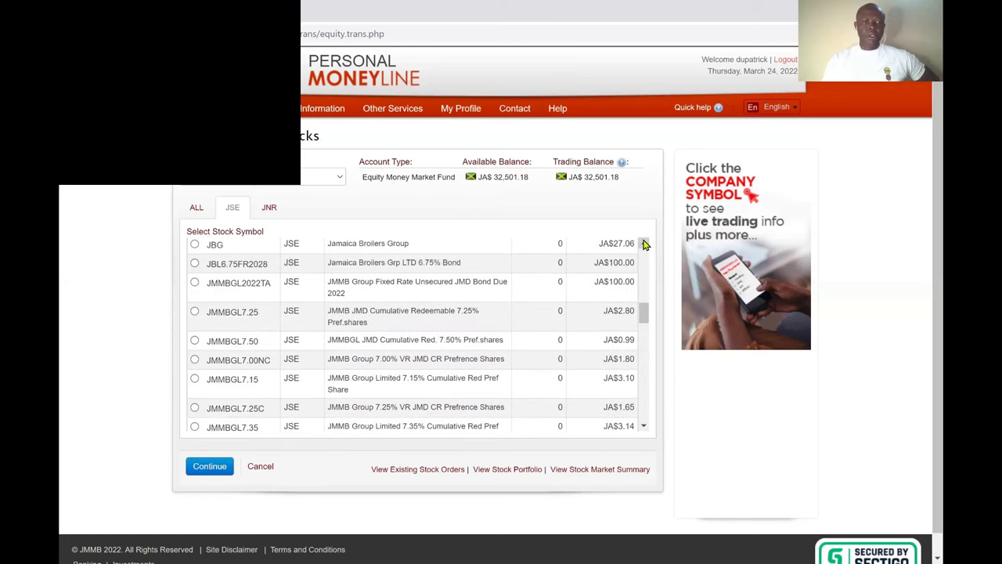
click(643, 244)
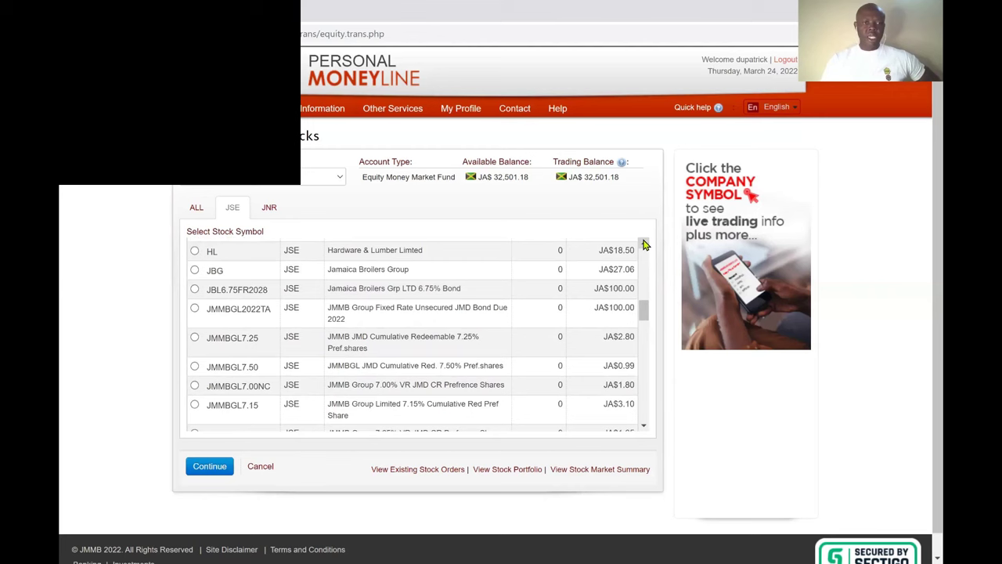
click(643, 245)
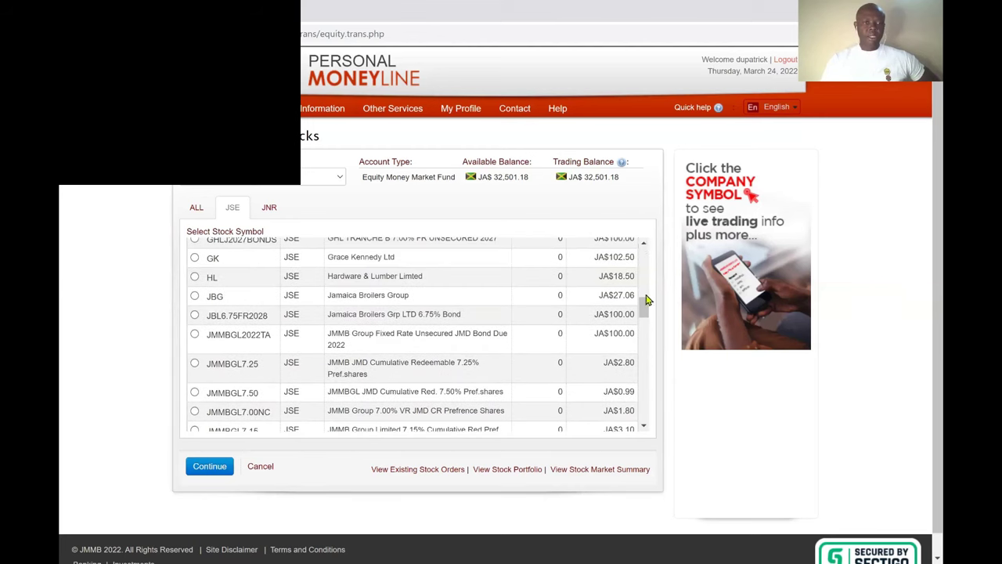
- Choose JMMB Group Limited (JMMBGL) from the JSE list as the stock to purchase
click(644, 429)
click(643, 429)
click(644, 429)
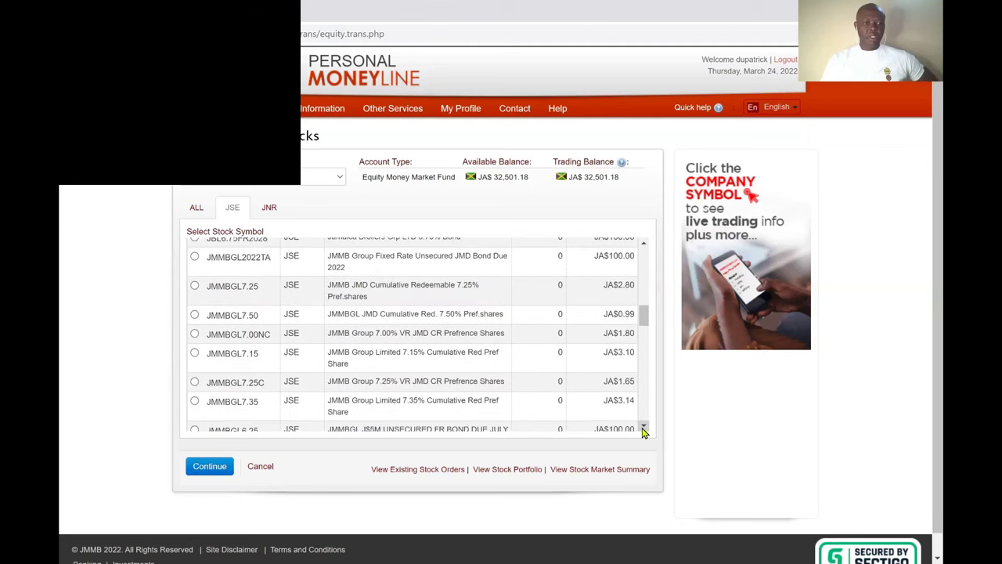
click(643, 429)
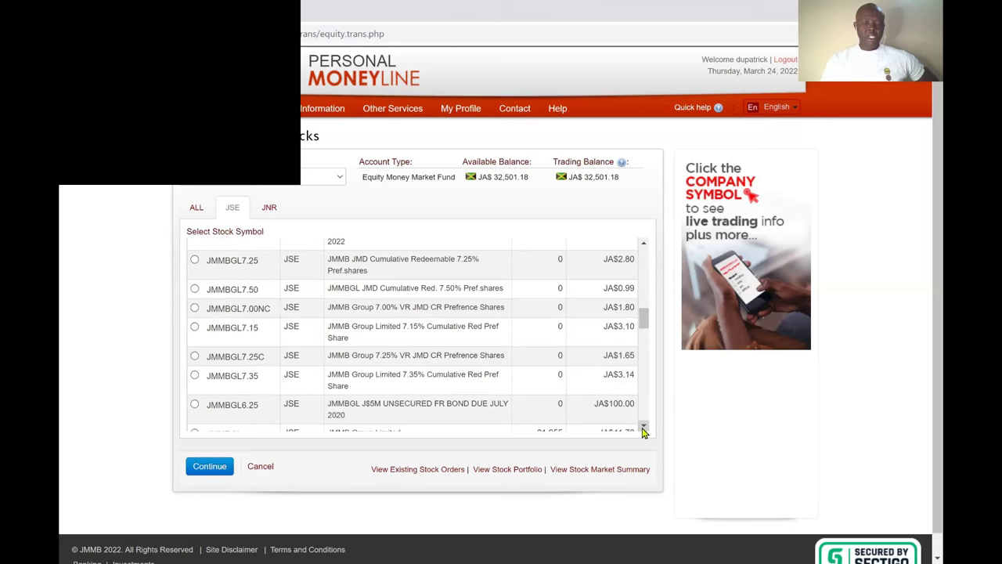
click(644, 429)
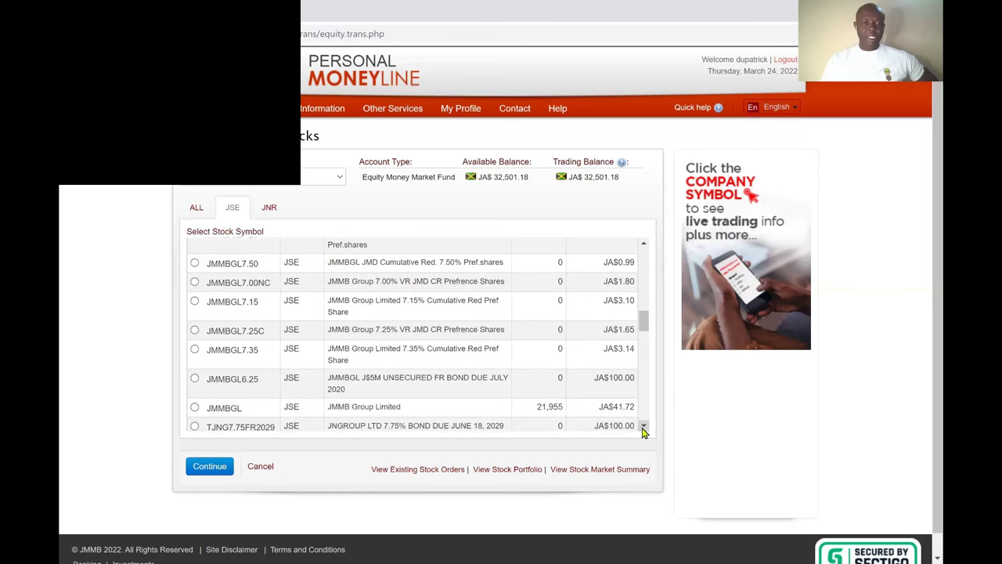
click(643, 429)
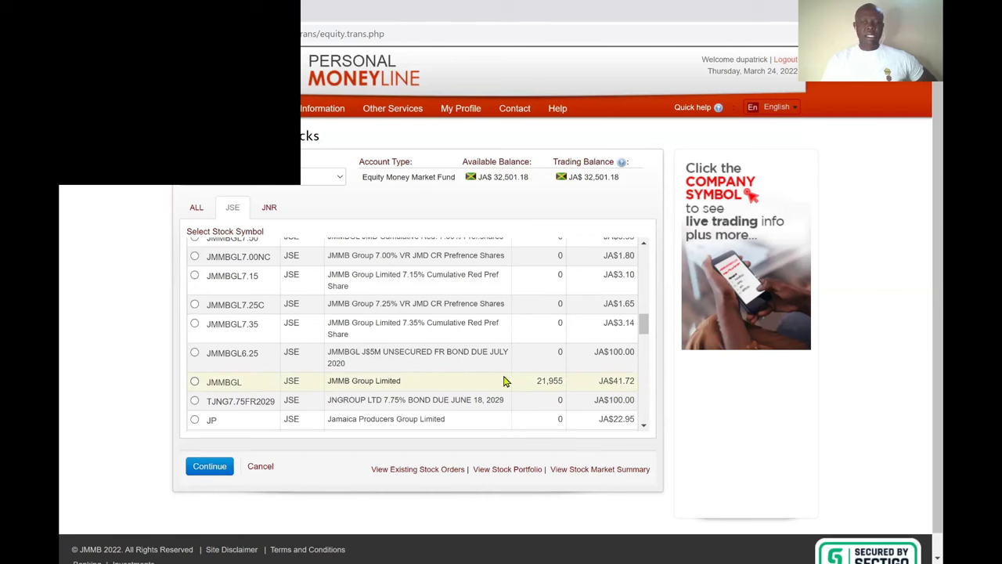
click(194, 382)
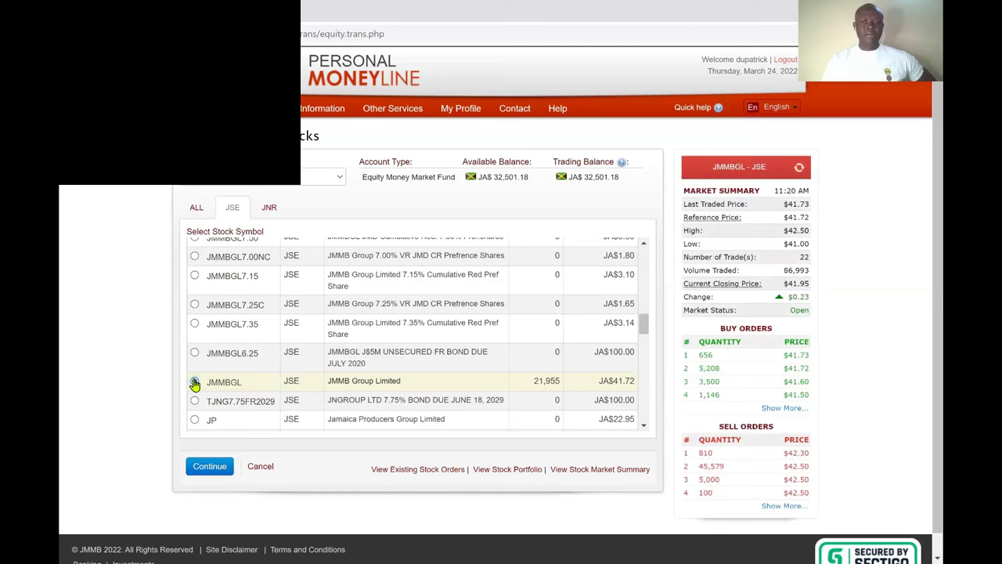
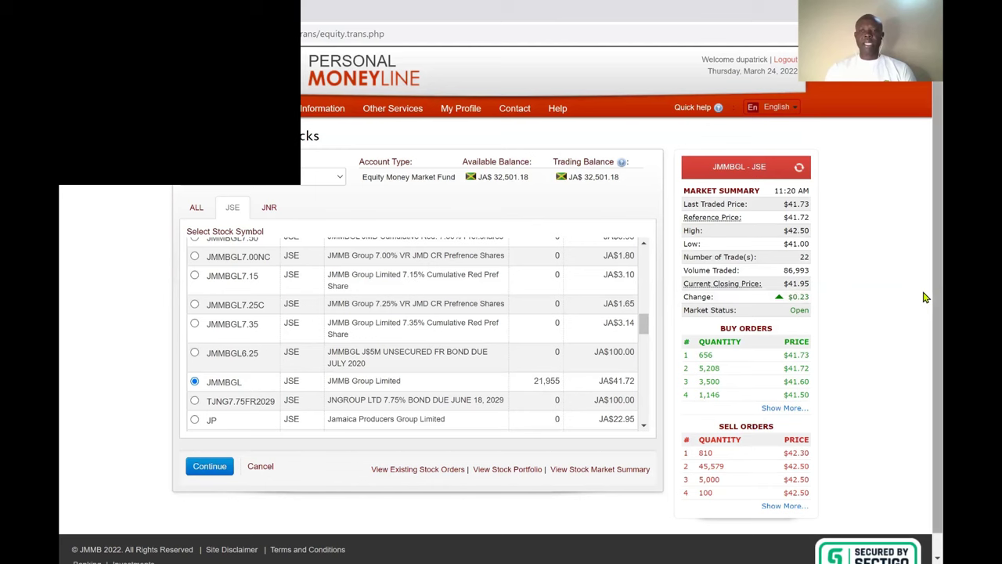
- Examine the JMMBGL market summary at an enlarged view, including its traded prices, buy orders and sell orders
scroll(924, 327, down, 1)
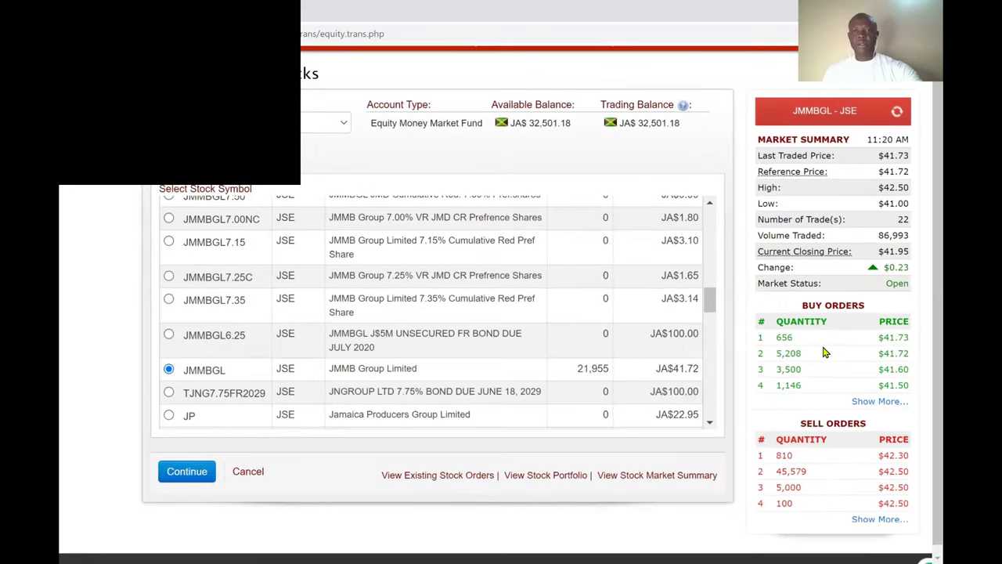
scroll(823, 353, right, 3)
scroll(823, 353, up, 3)
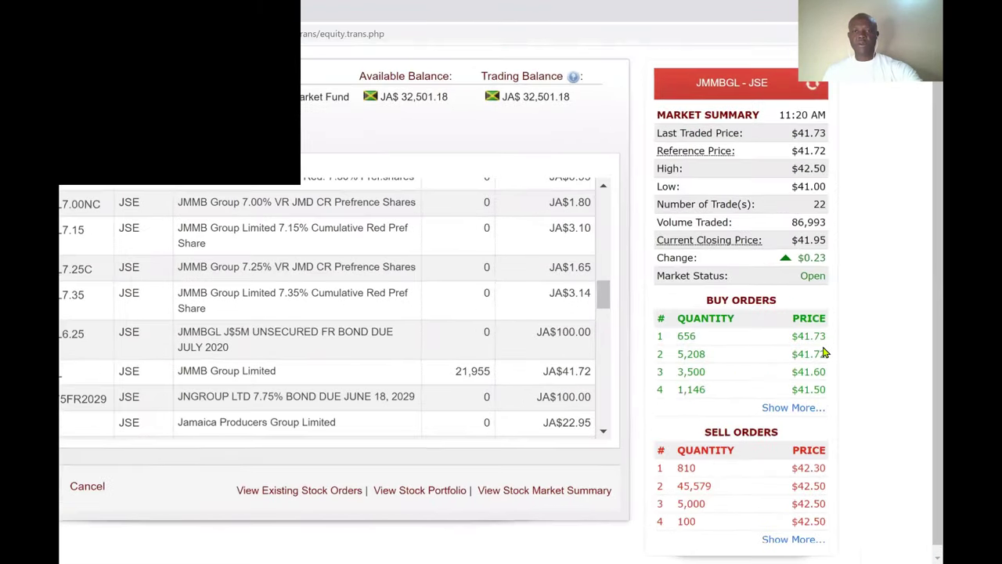
scroll(823, 353, right, 3)
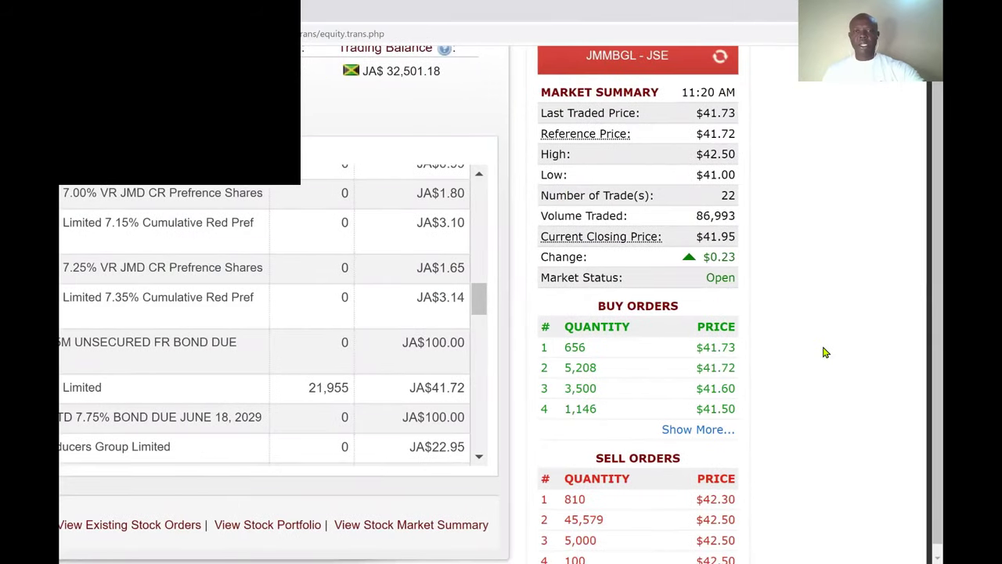
scroll(823, 352, right, 3)
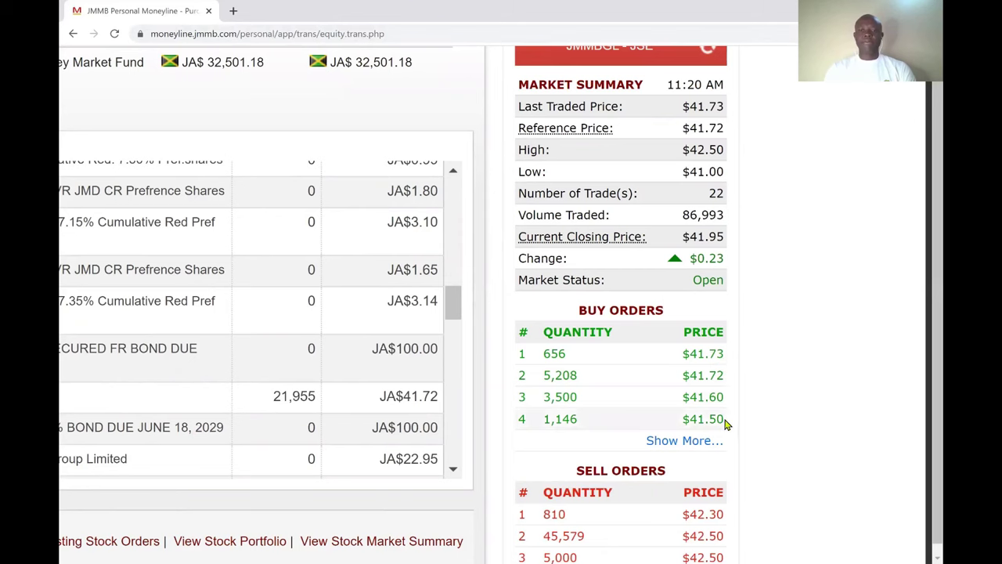
scroll(726, 423, down, 1)
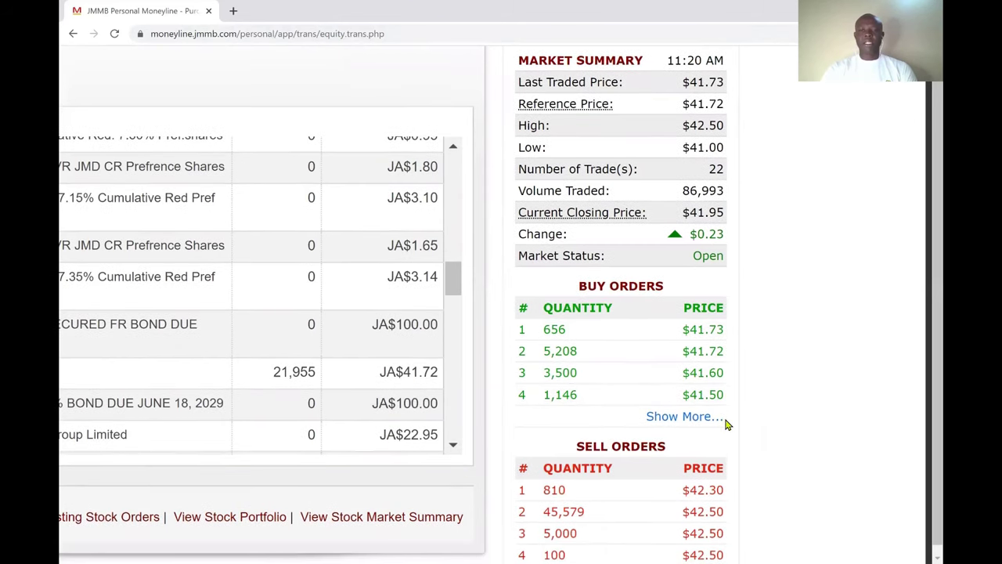
scroll(726, 424, down, 1)
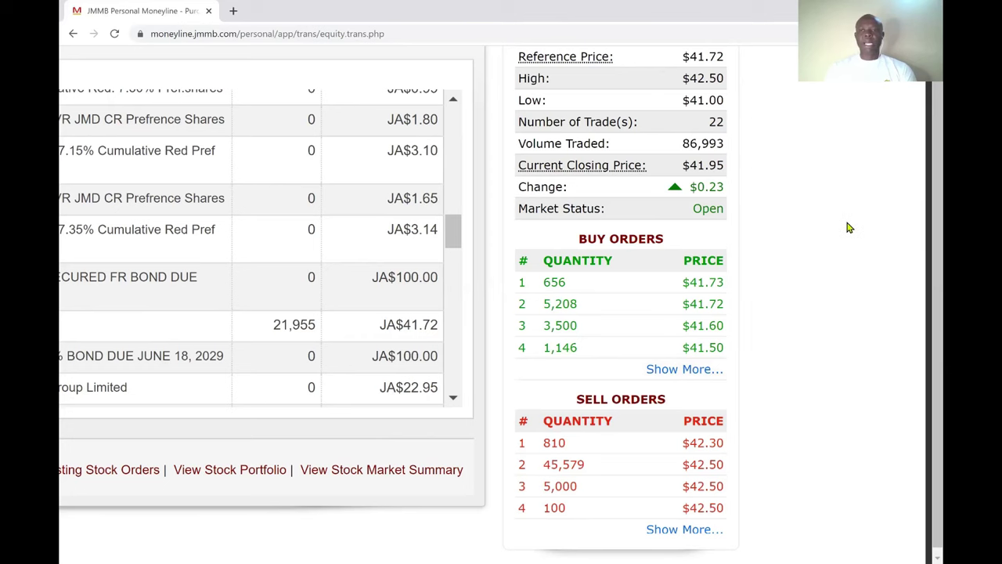
scroll(924, 235, up, 3)
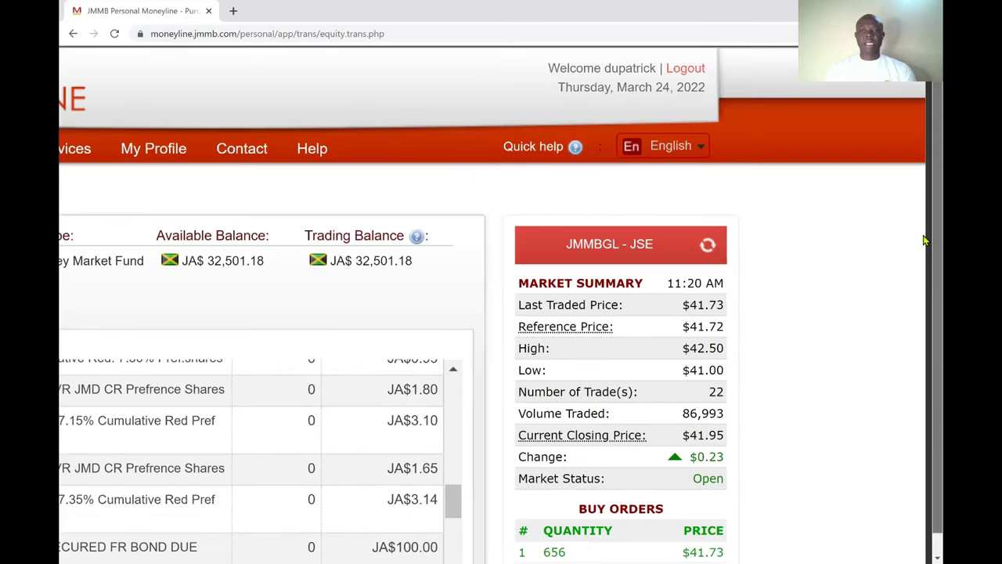
scroll(923, 236, down, 3)
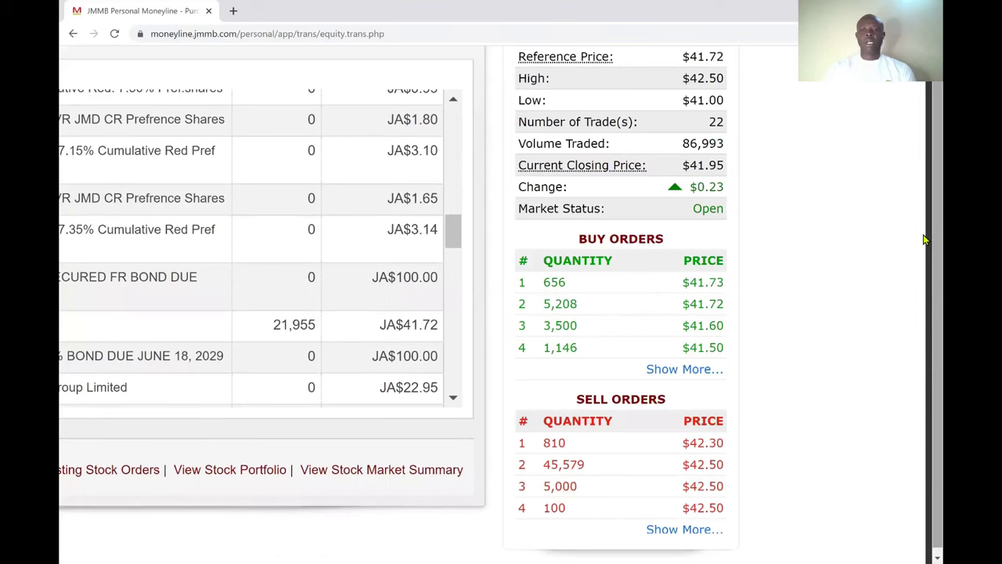
scroll(924, 240, down, 1)
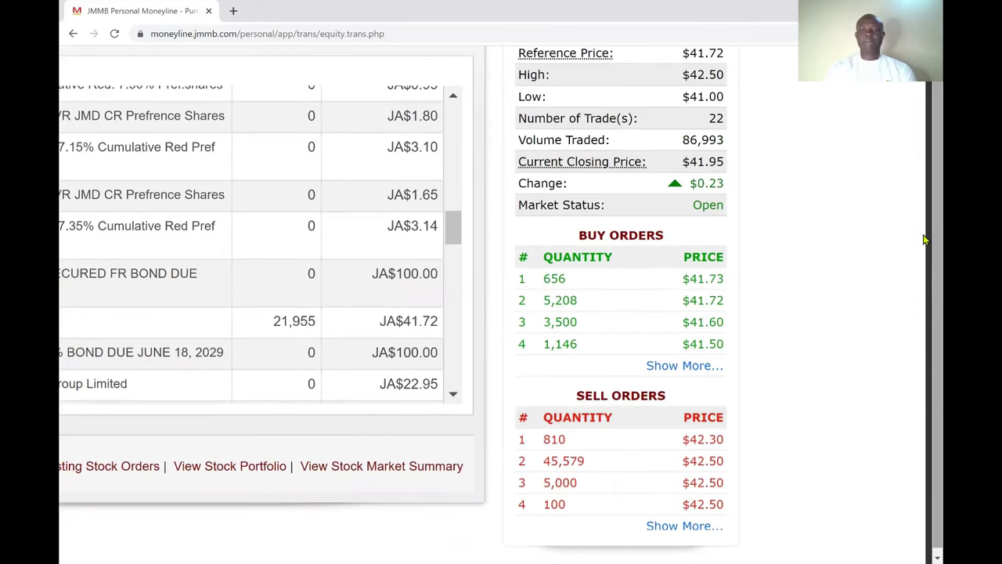
scroll(923, 240, up, 1)
scroll(923, 240, up, 1)
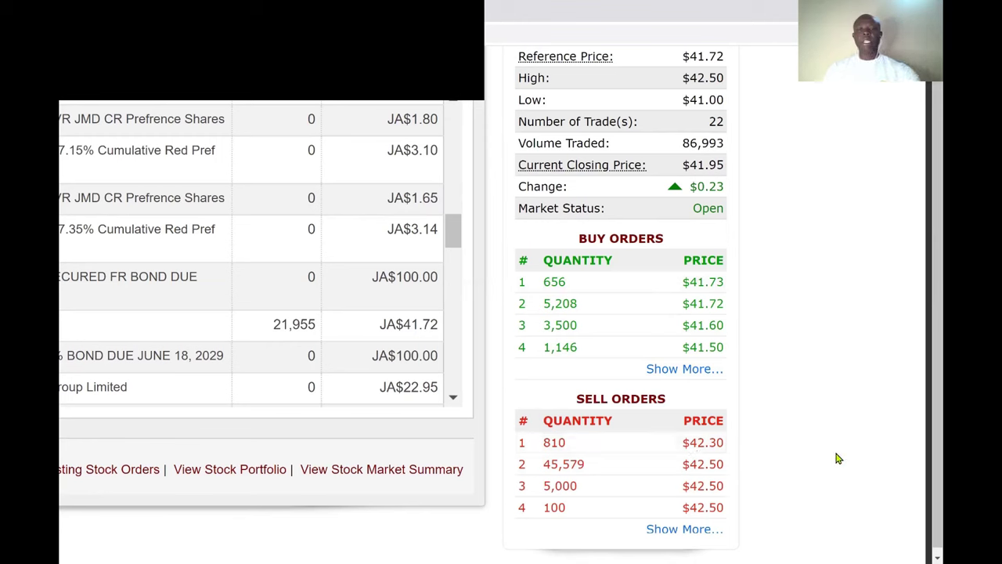
- Restore the page to a smaller zoom and continue to the order details for the JMMBGL purchase
key(ctrl+minus)
key(ctrl+minus)
key(ctrl+minus)
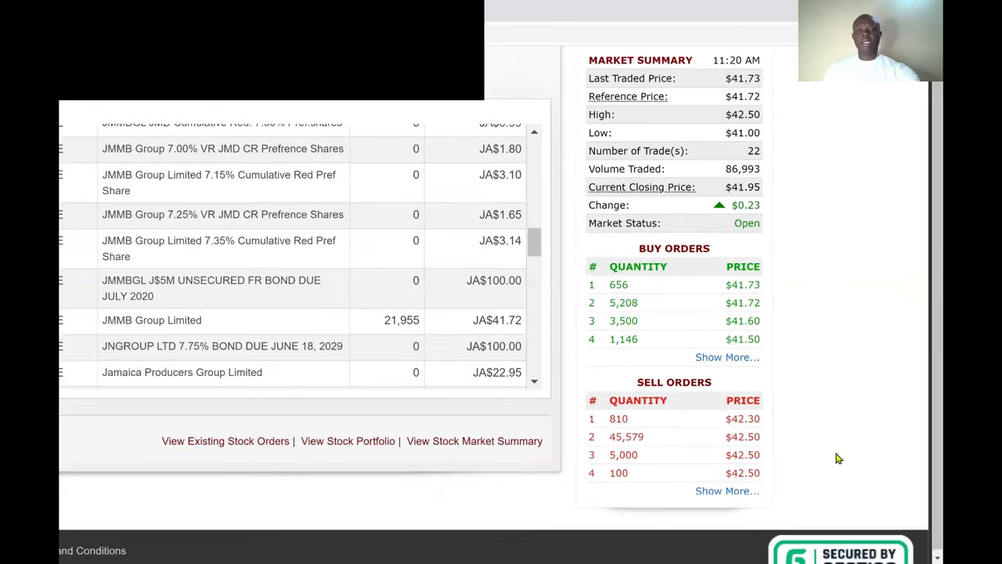
key(ctrl+minus)
key(ctrl+minus)
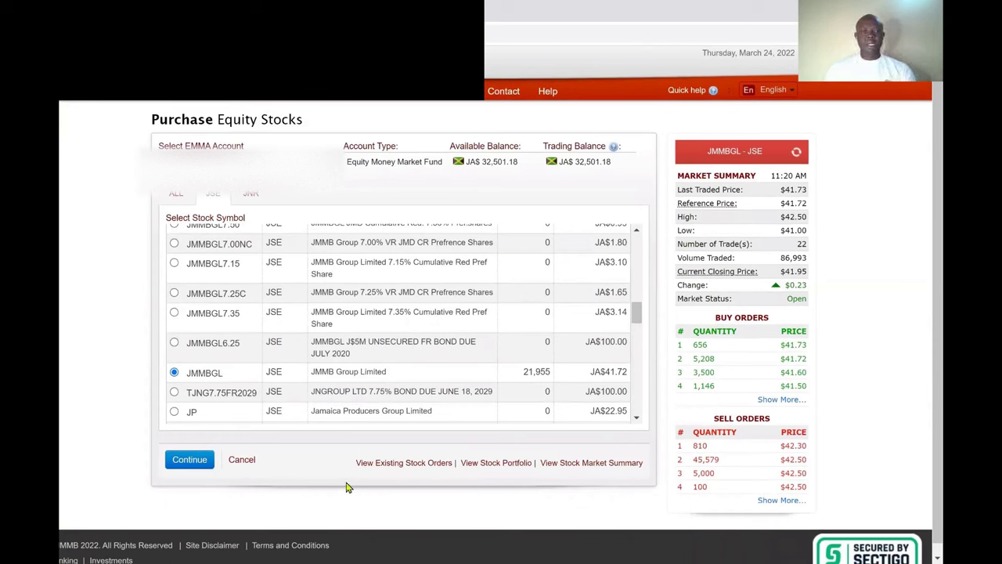
click(189, 460)
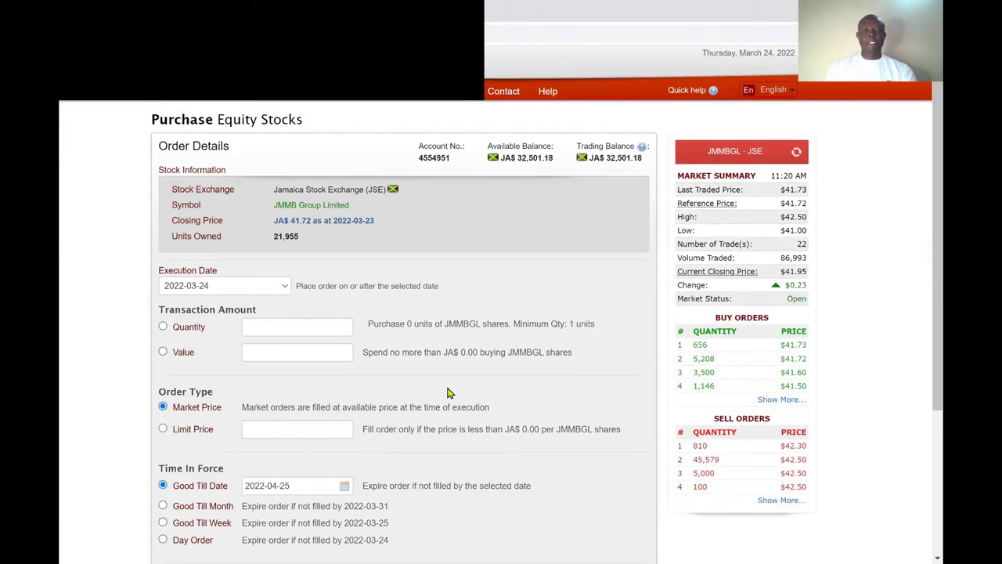
- Set the order's transaction amount to a quantity of 714 units
scroll(448, 392, down, 2)
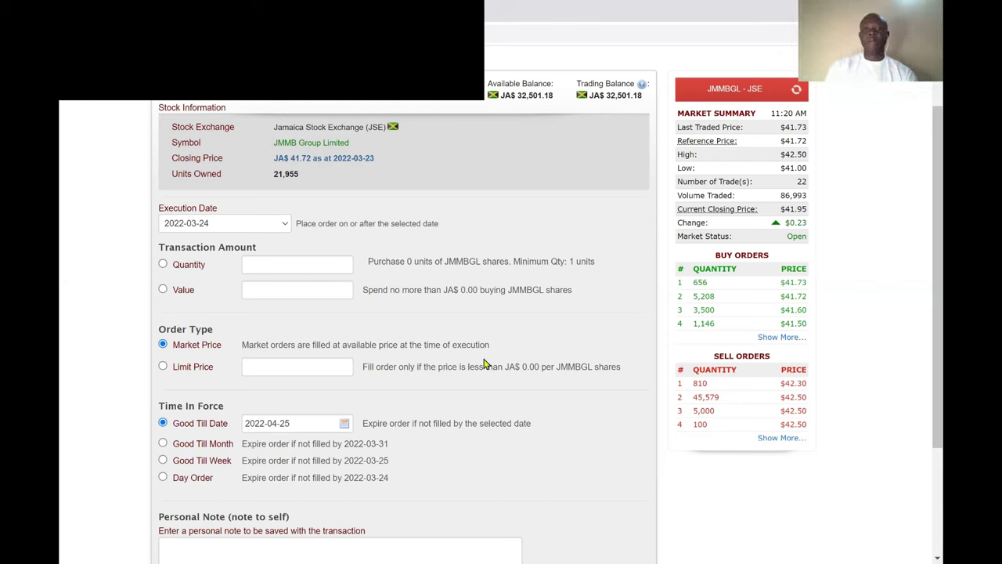
click(311, 269)
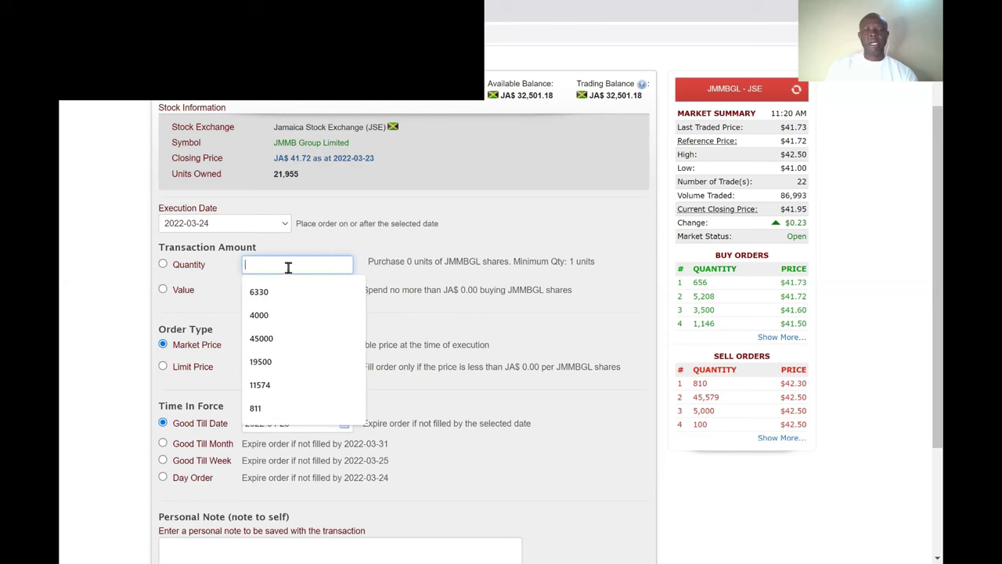
text(71)
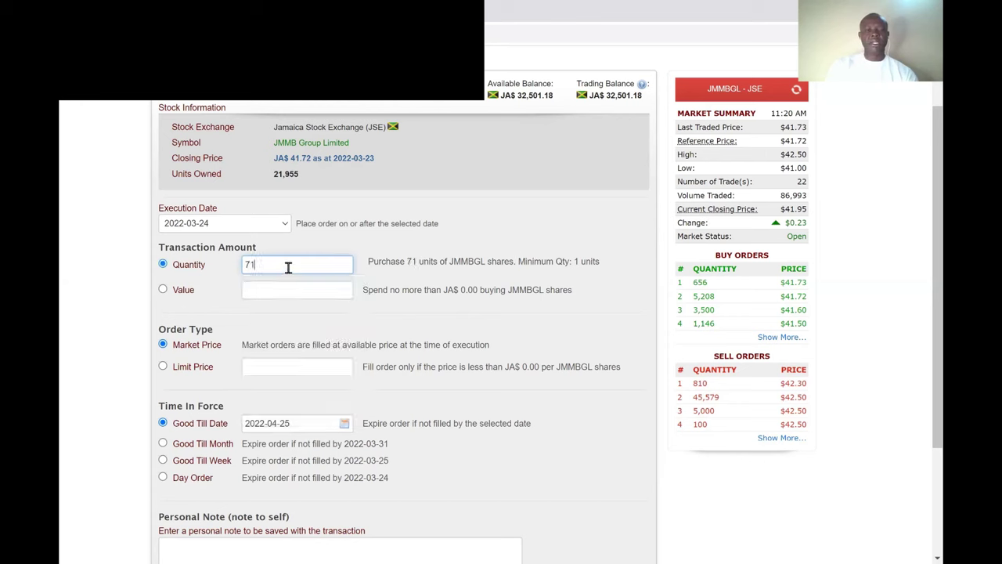
text(4)
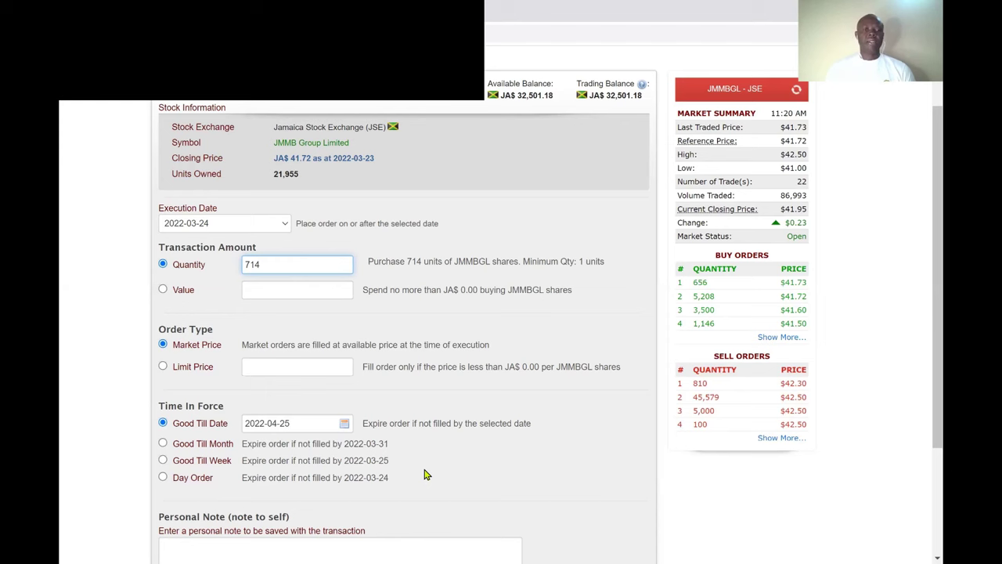
- Make the purchase a limit order with a limit price of 42 per JMMBGL share
click(287, 368)
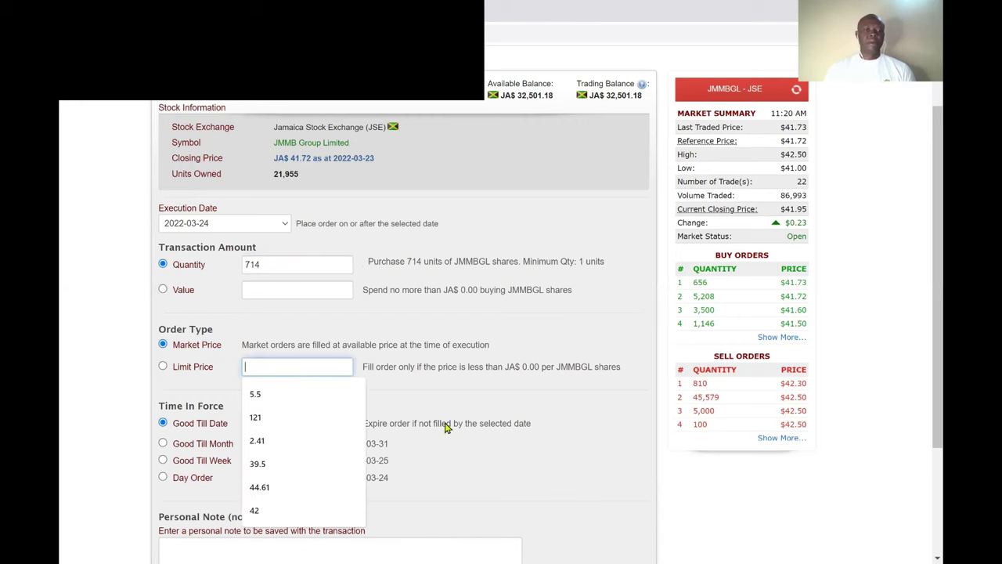
click(479, 399)
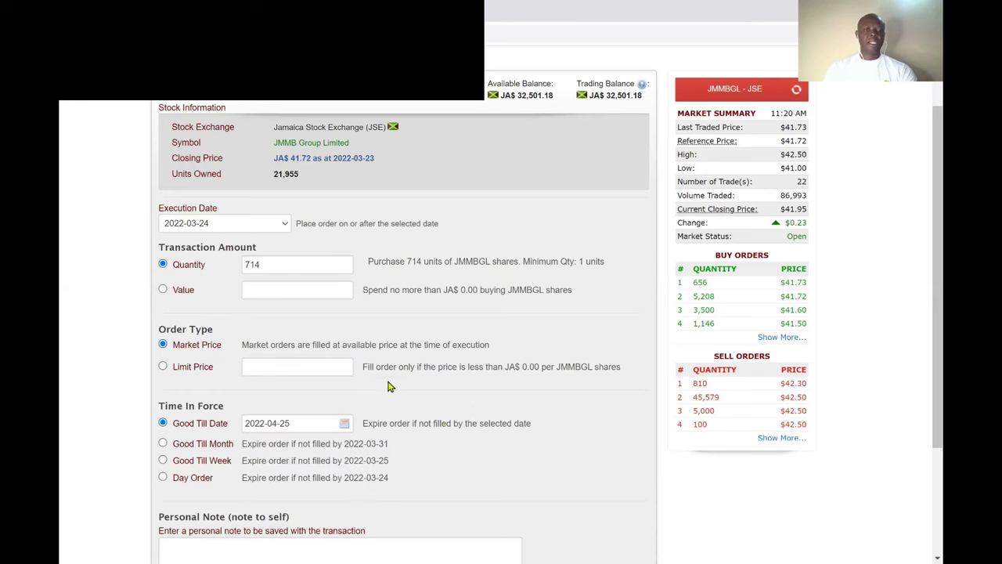
click(292, 365)
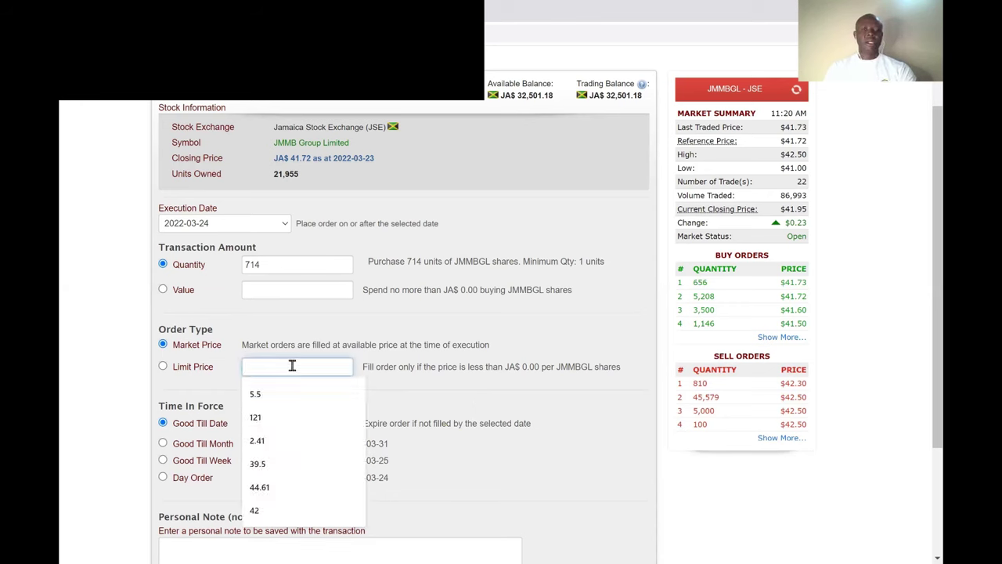
text(4)
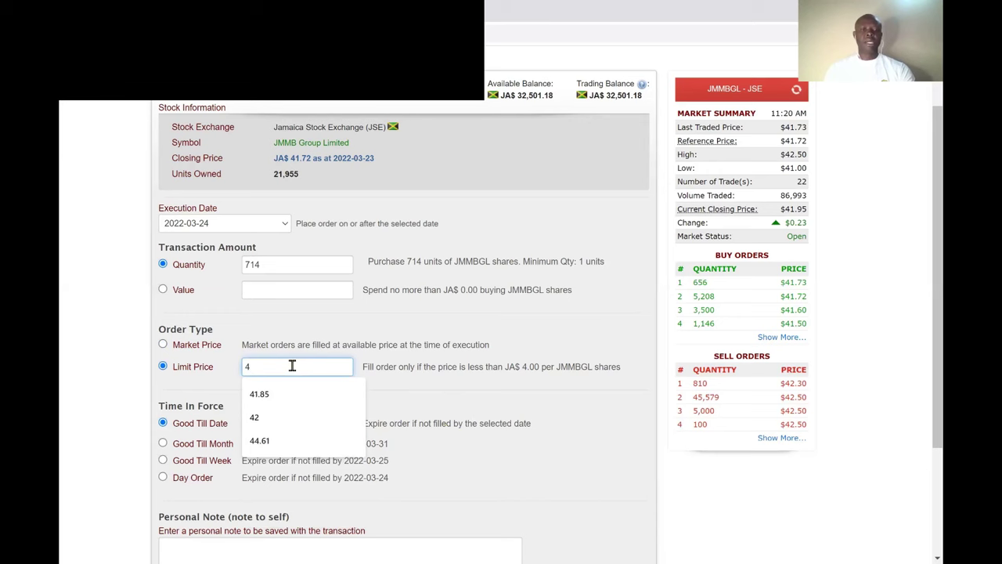
text(2)
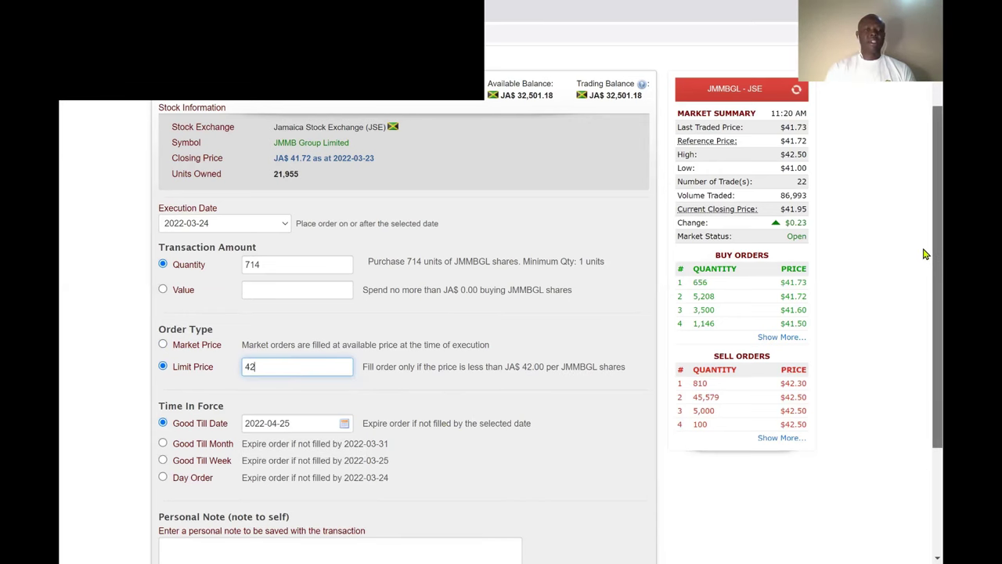
- Set the order's time in force to Day Order and continue to the order summary
scroll(924, 245, down, 1)
scroll(923, 309, down, 1)
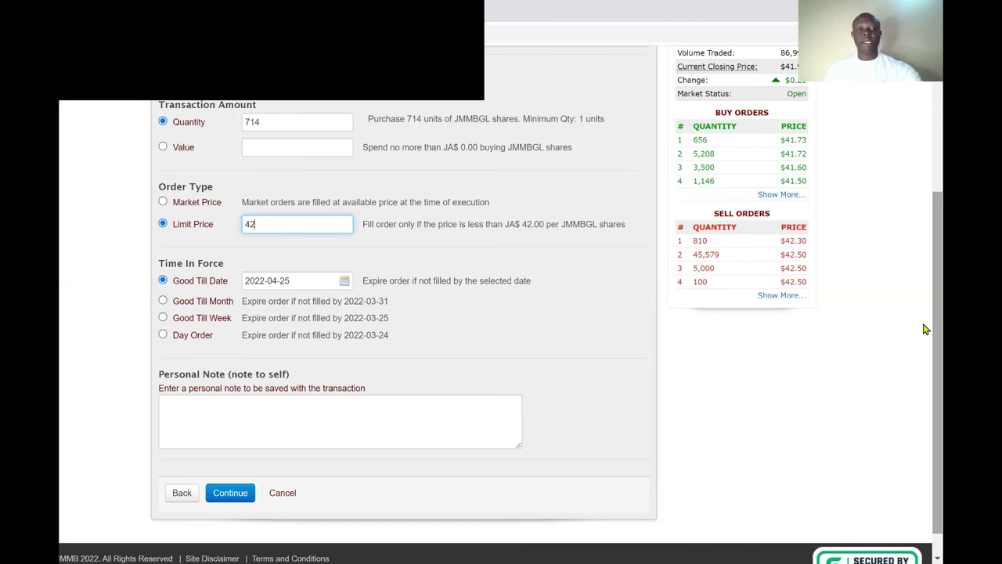
scroll(924, 329, up, 3)
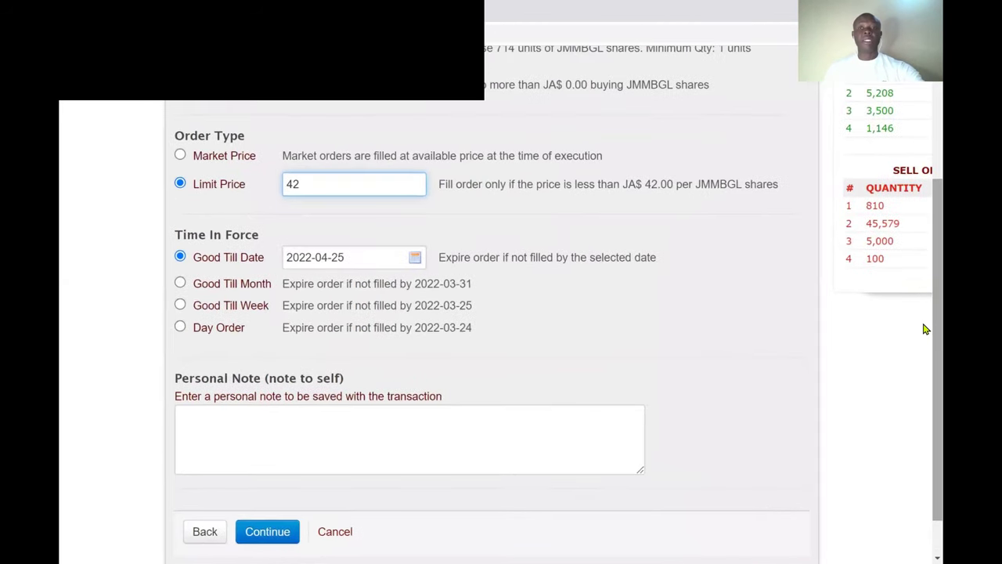
scroll(924, 329, up, 1)
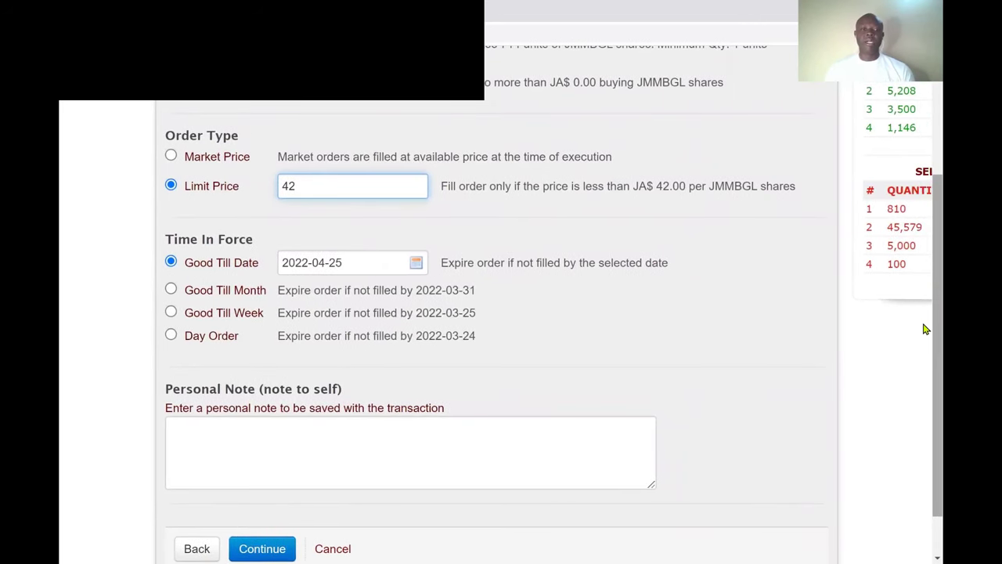
click(171, 336)
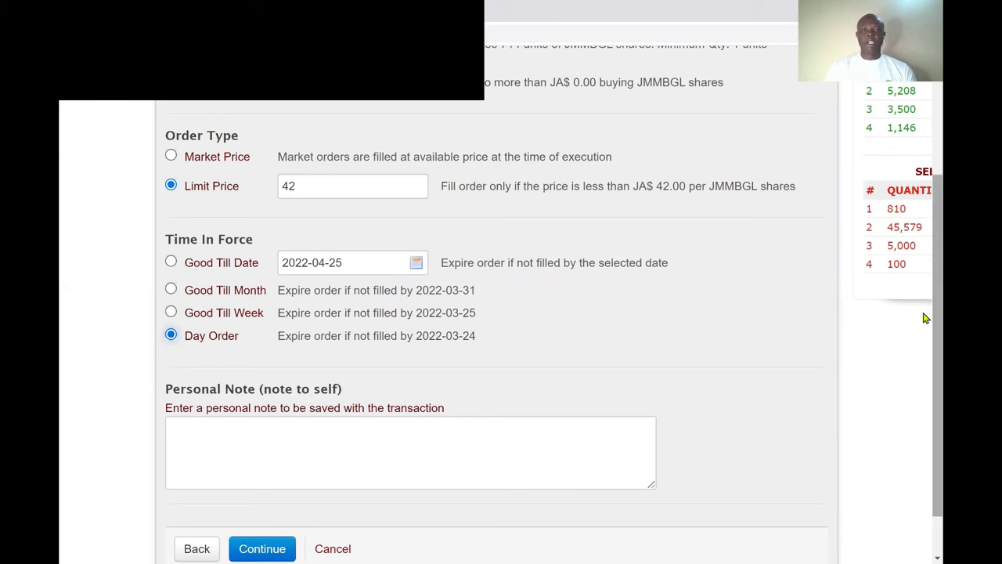
scroll(922, 329, down, 2)
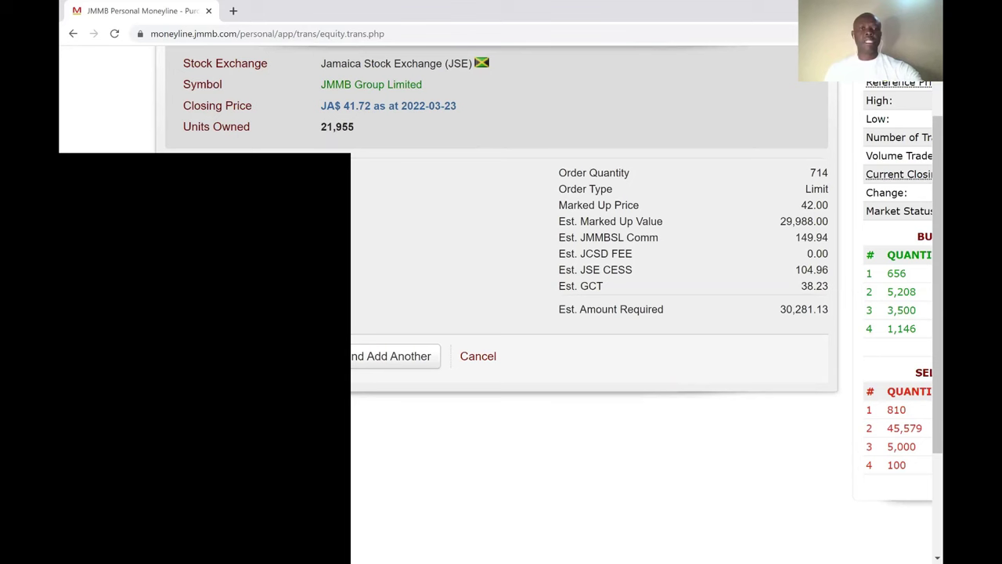
- Review the JMMBGL order summary and its estimated charges, and submit the order to the pending transactions
key(ctrl+minus)
key(ctrl+minus)
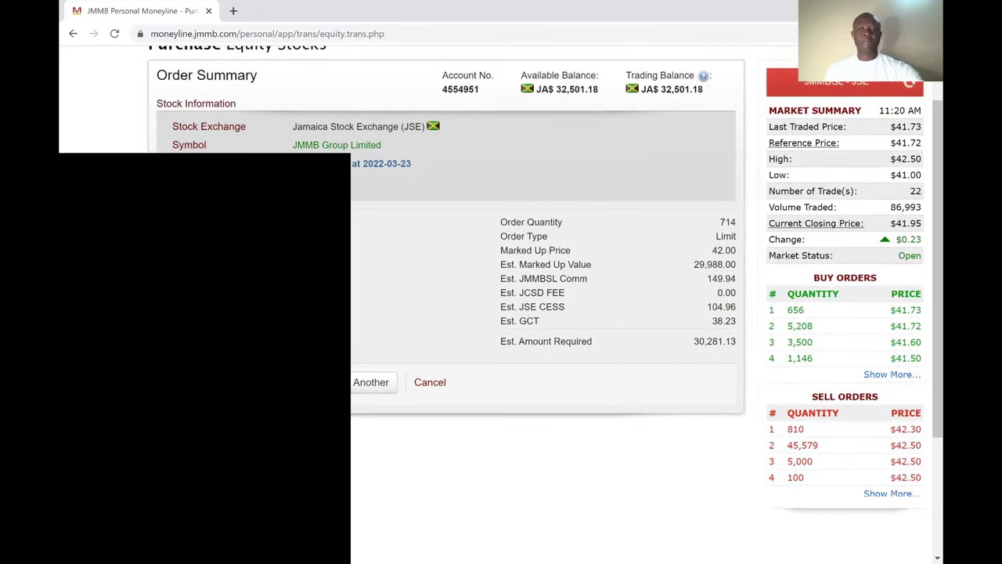
scroll(438, 297, down, 1)
scroll(439, 297, up, 3)
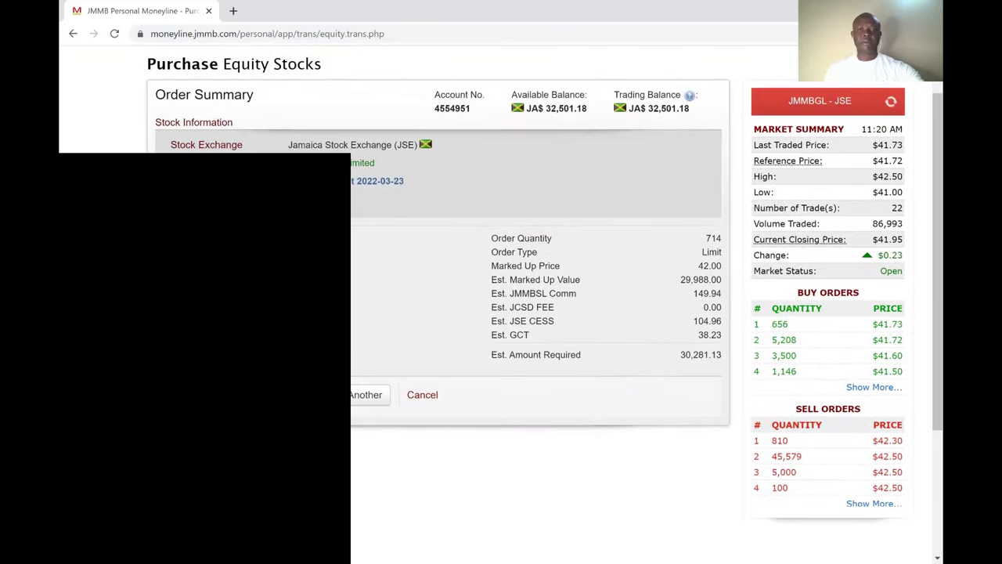
scroll(438, 297, down, 1)
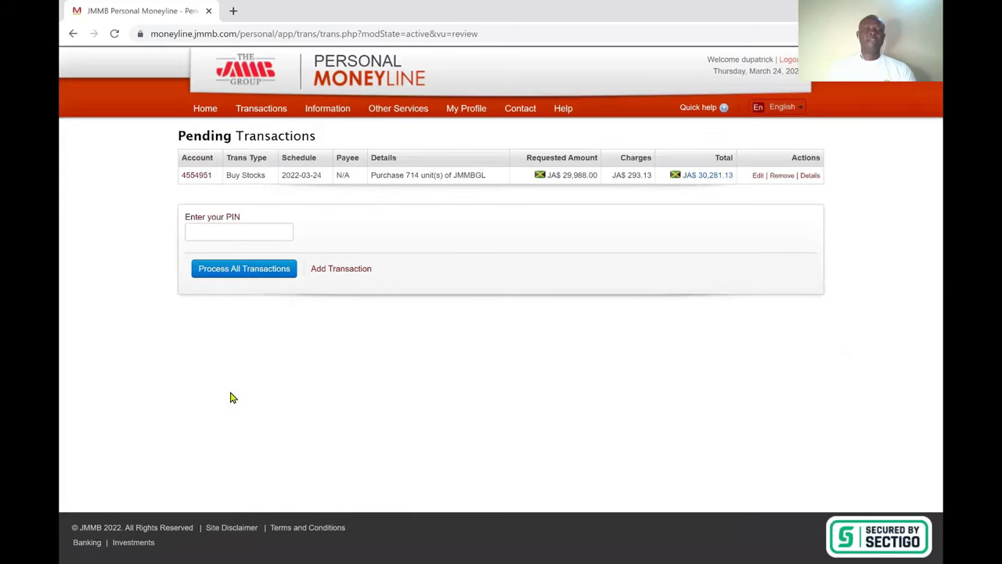
- Try to process the pending JMMBGL purchase by entering the security PIN, and dismiss the resulting message
click(236, 230)
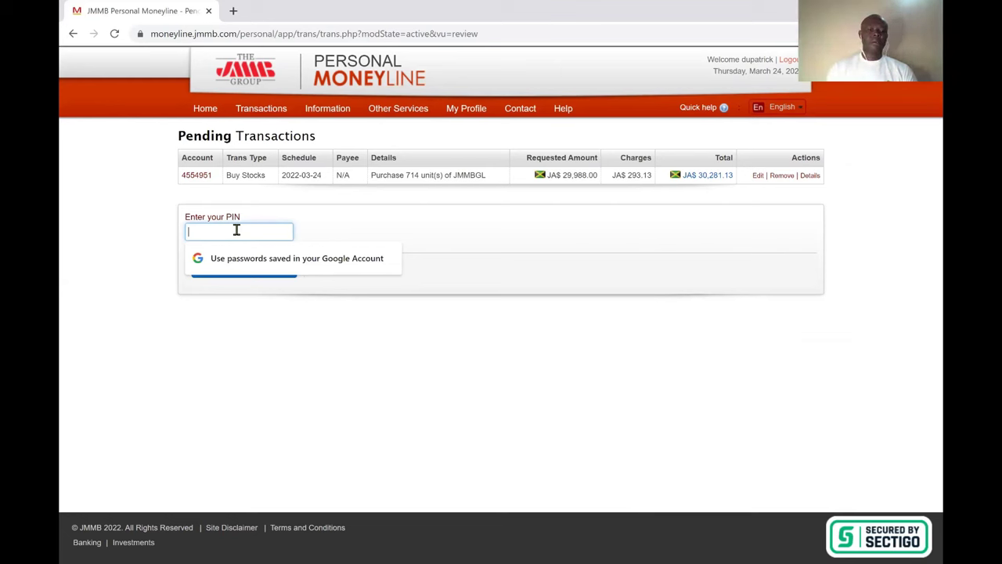
text(1)
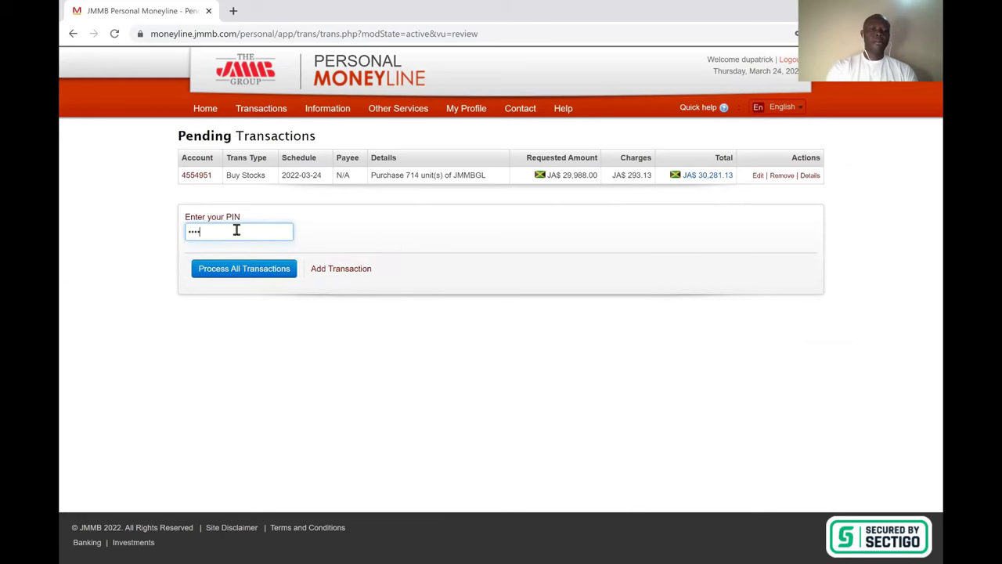
click(259, 269)
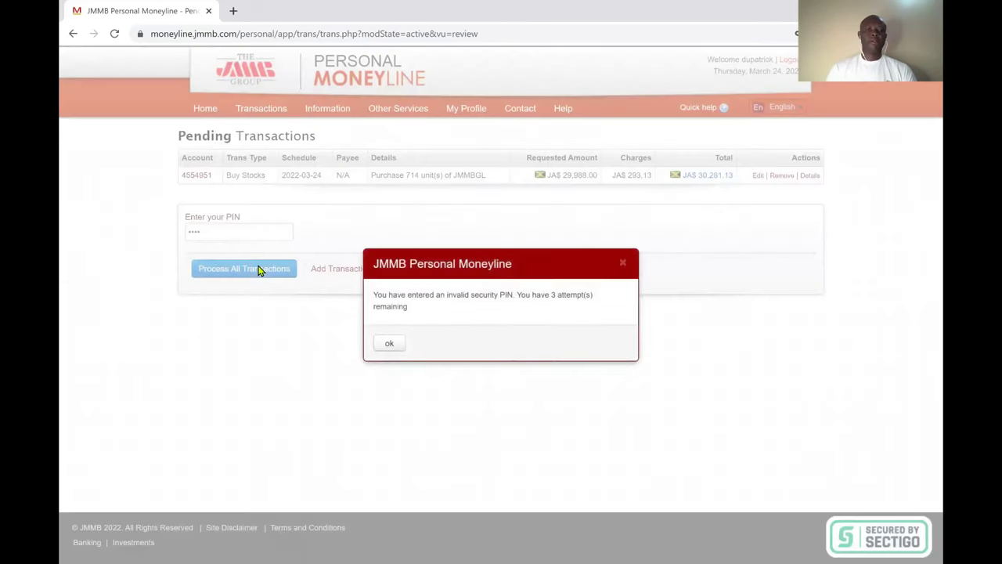
click(390, 344)
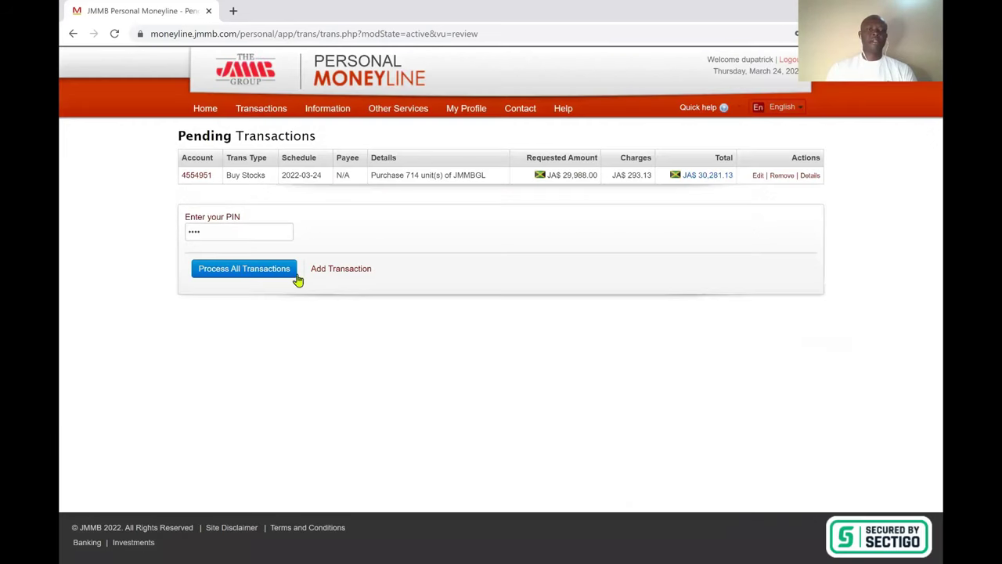
- Replace the entry in the security PIN field with the correct PIN and process all pending transactions
drag(249, 231, 179, 236)
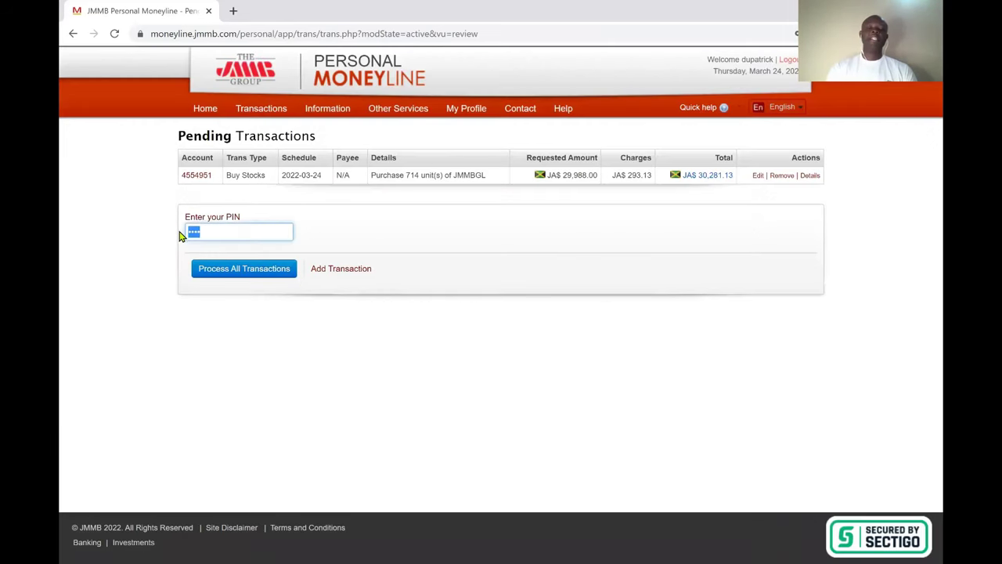
key(BackSpace)
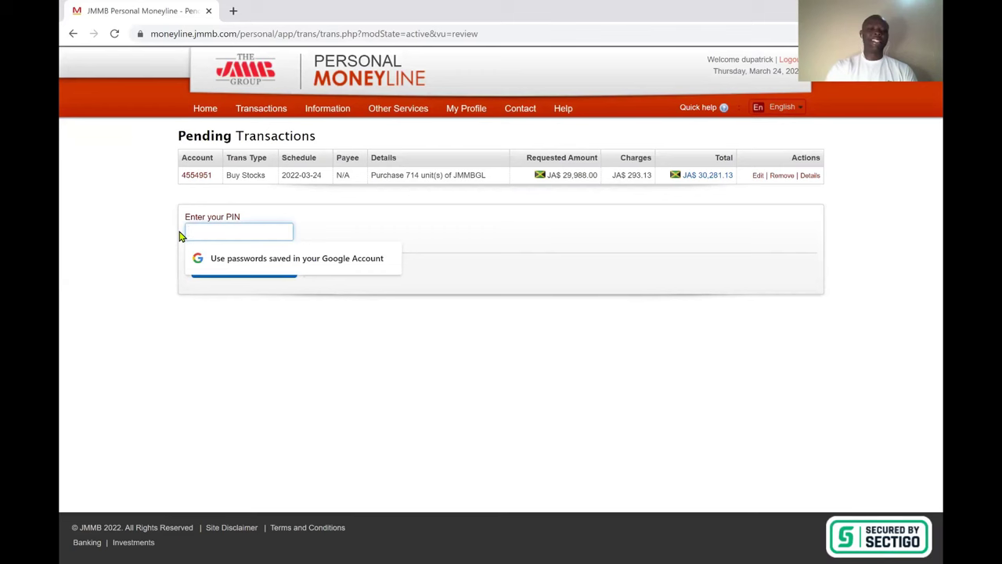
text(•)
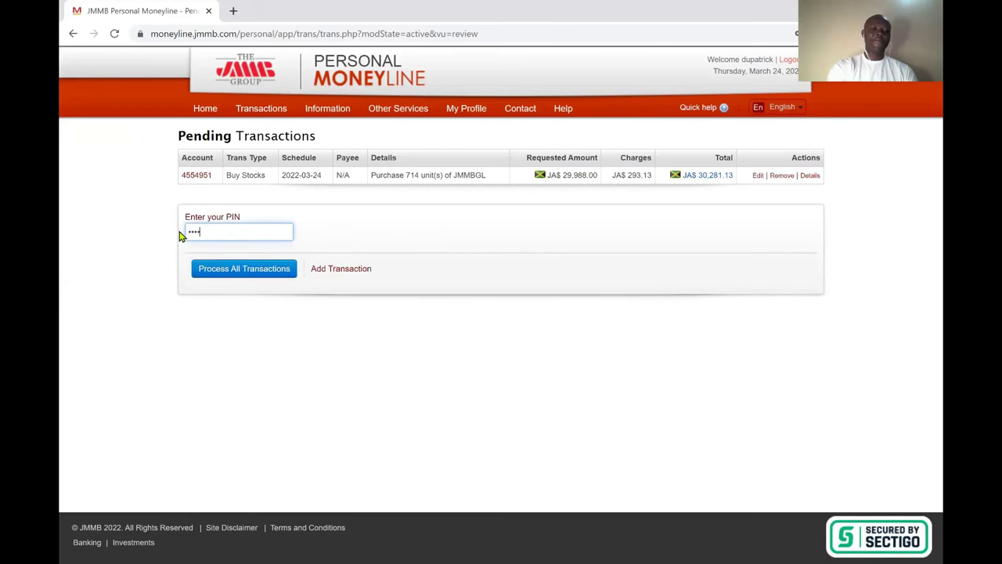
click(217, 270)
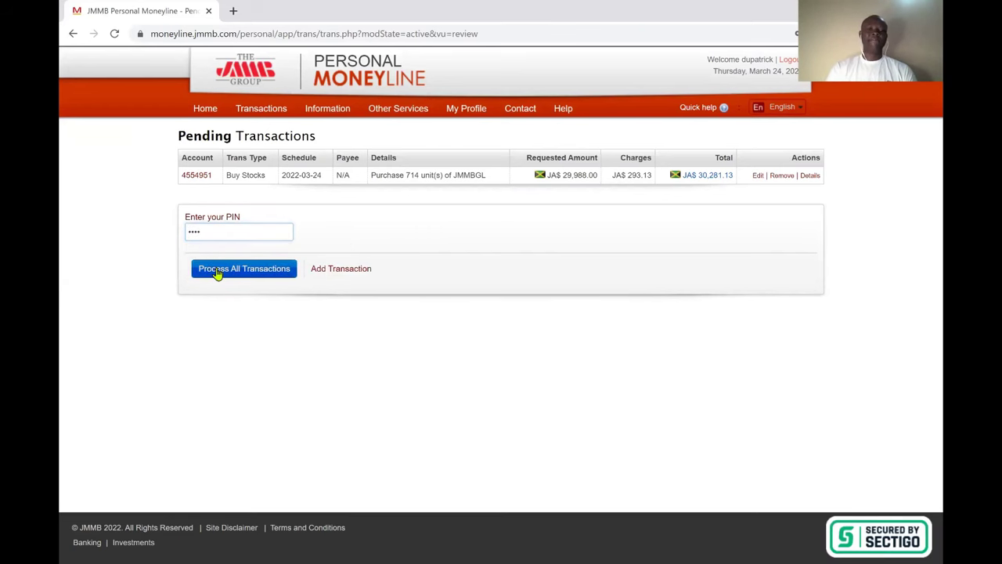